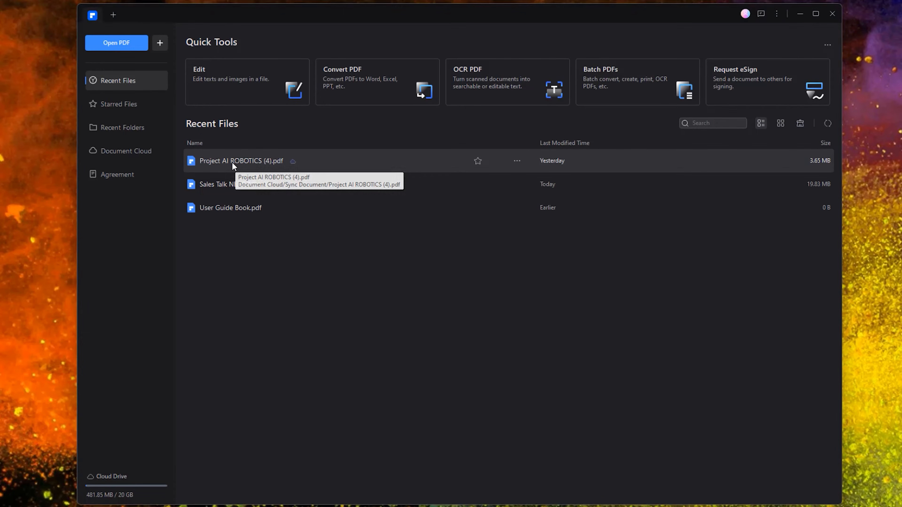
- Open the Project AI ROBOTICS report and highlight the SELF BALANCING ROBOT title in yellow
double_click(232, 162)
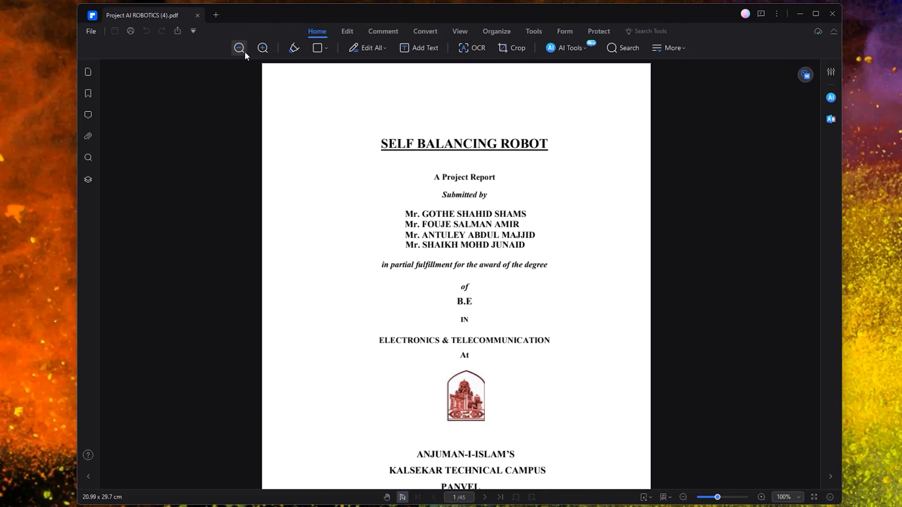
left_click(293, 50)
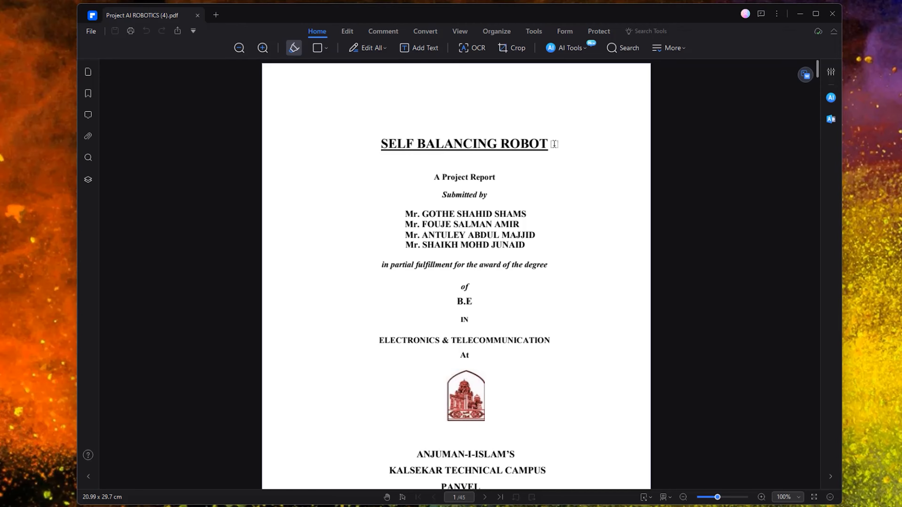
left_click_drag(538, 144, 348, 137)
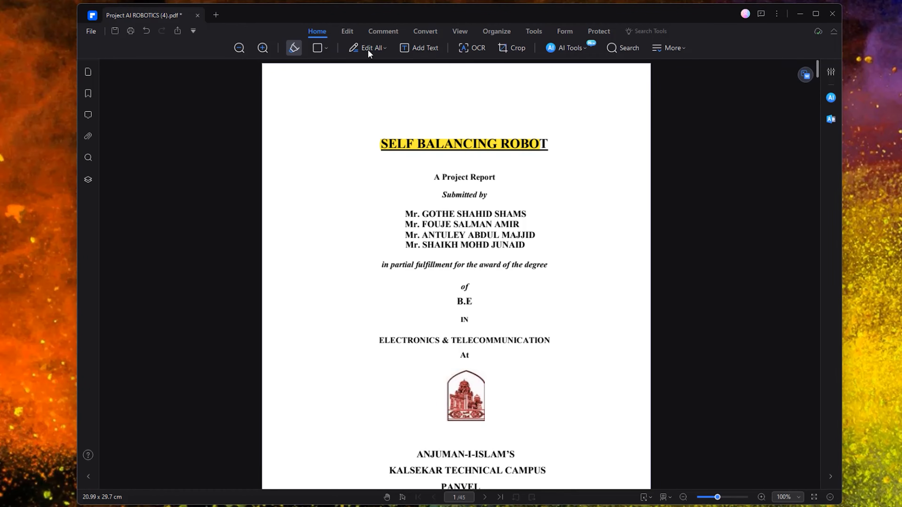
- Draw a rectangle left of the title, then undo it
left_click(320, 50)
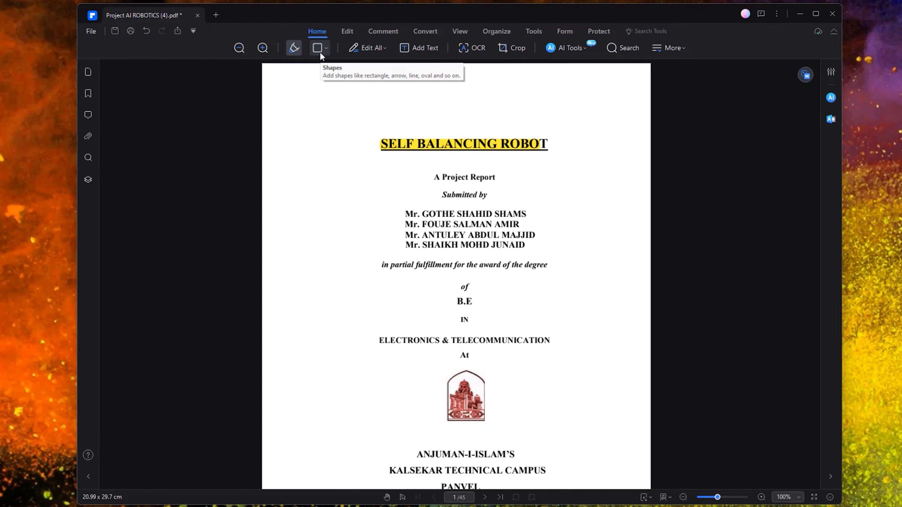
mouse_move(332, 152)
left_mouse_down()
mouse_move(367, 238)
mouse_move(385, 238)
left_mouse_up()
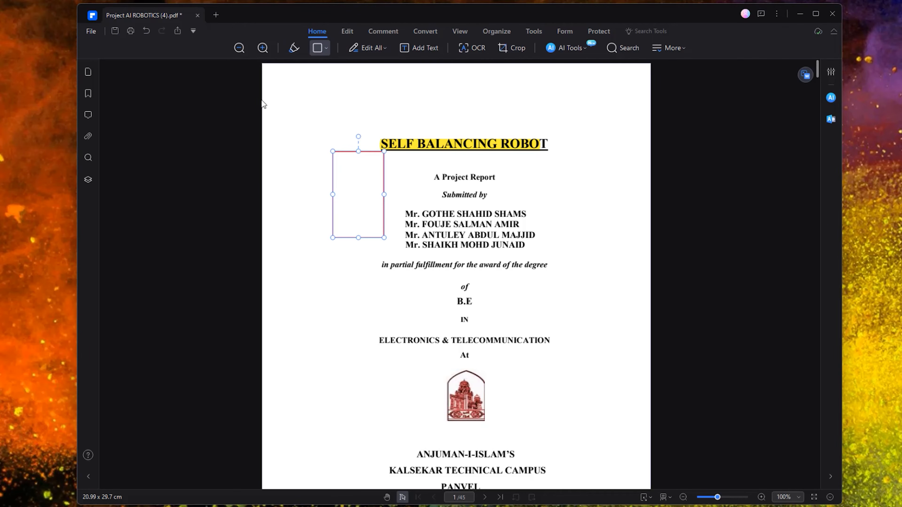
key("ctrl+z")
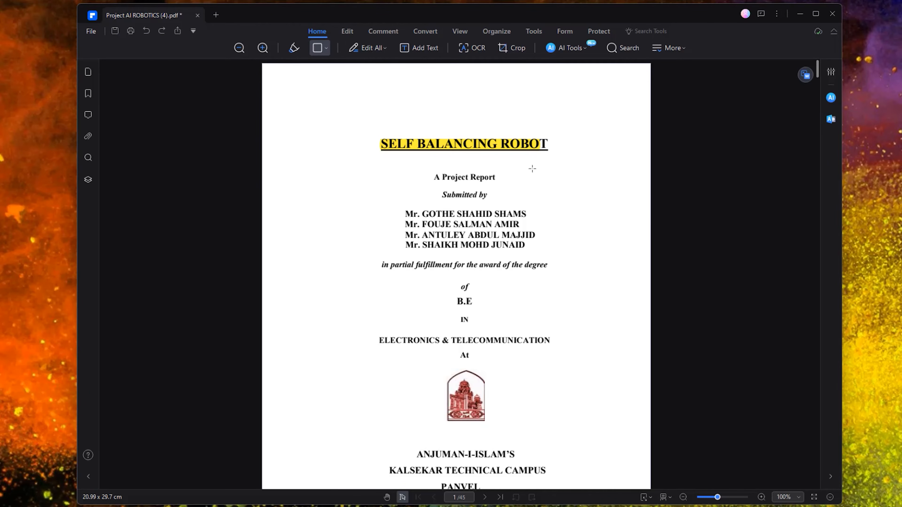
- Add a text box reading ASAD above the title
left_click(375, 50)
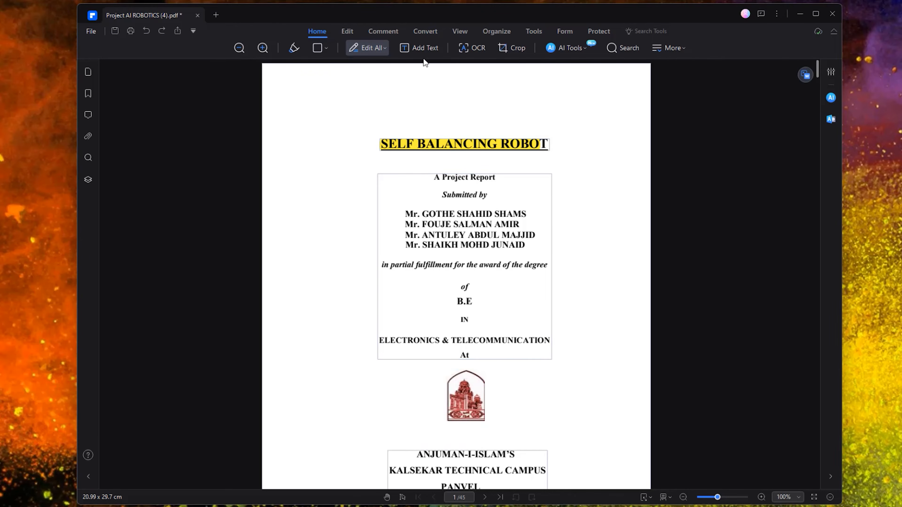
left_click(417, 49)
left_click(440, 113)
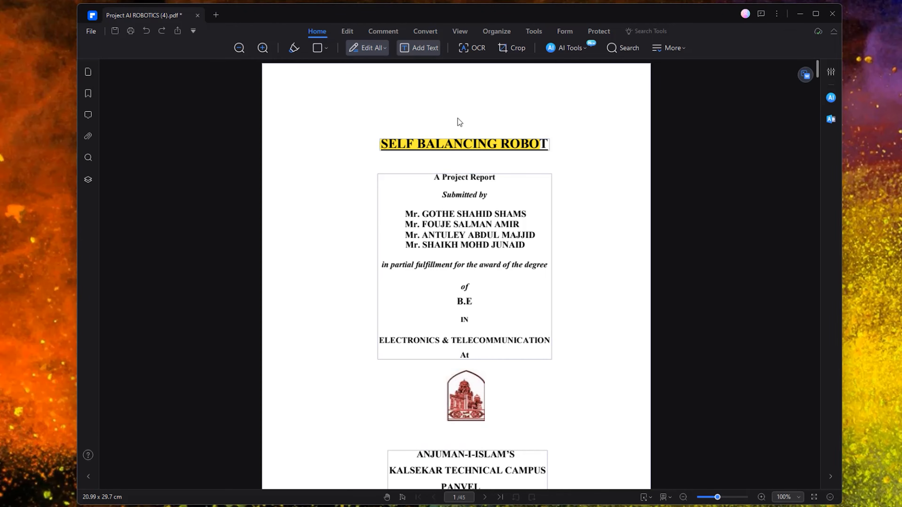
type("ASAD")
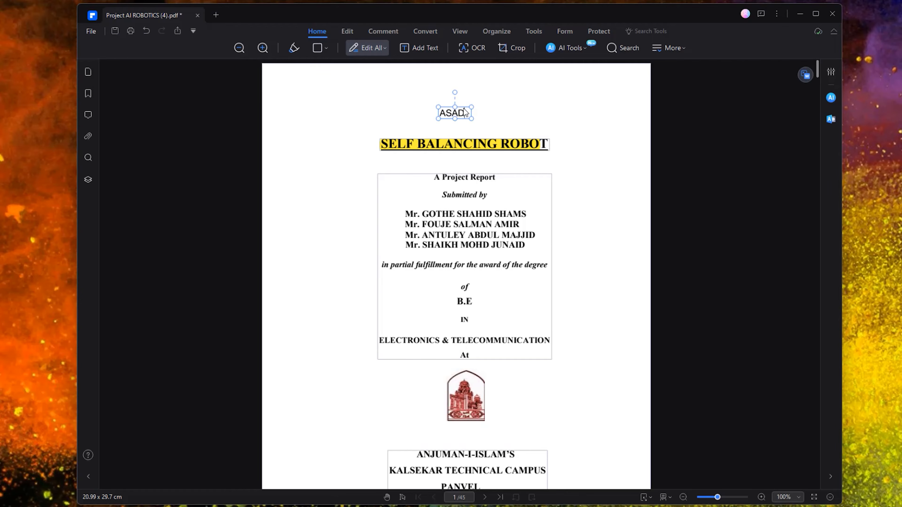
left_click(488, 64)
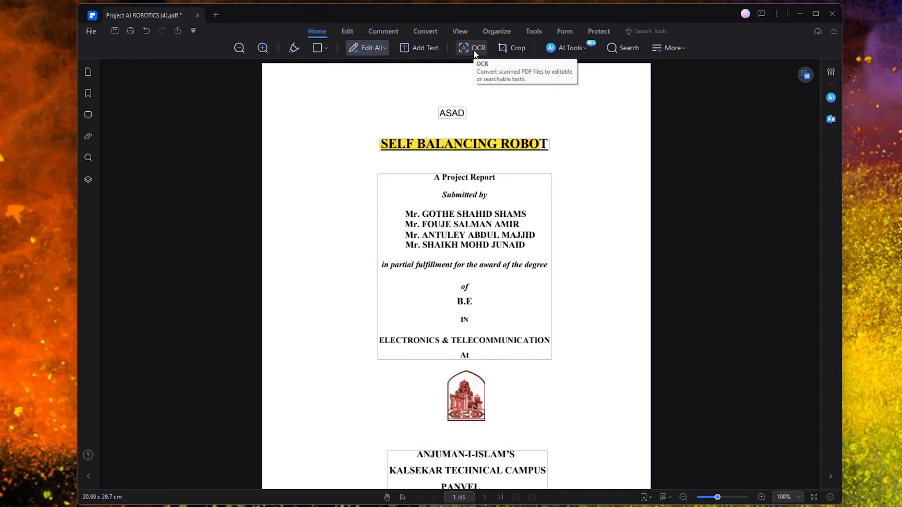
- OCR only page 1 into an editable copy without saving first, then close the AI panel
left_click(473, 50)
left_click(508, 277)
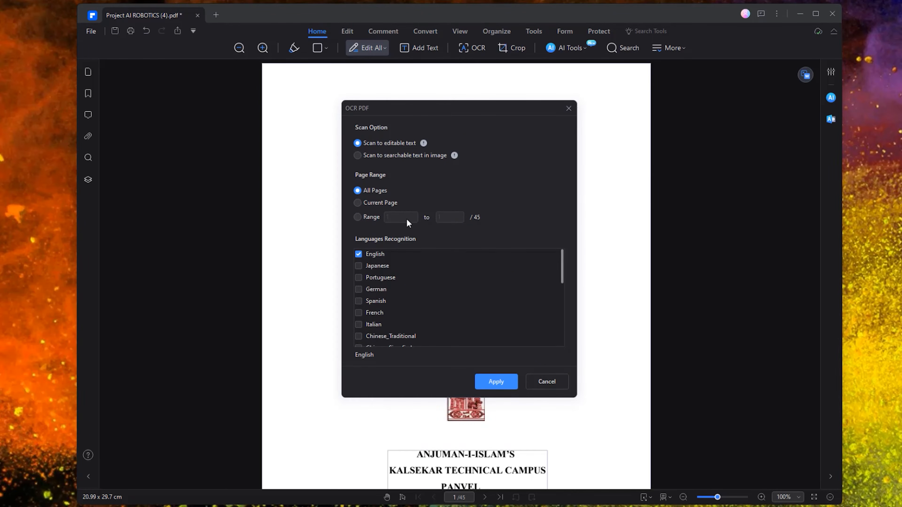
left_click(358, 217)
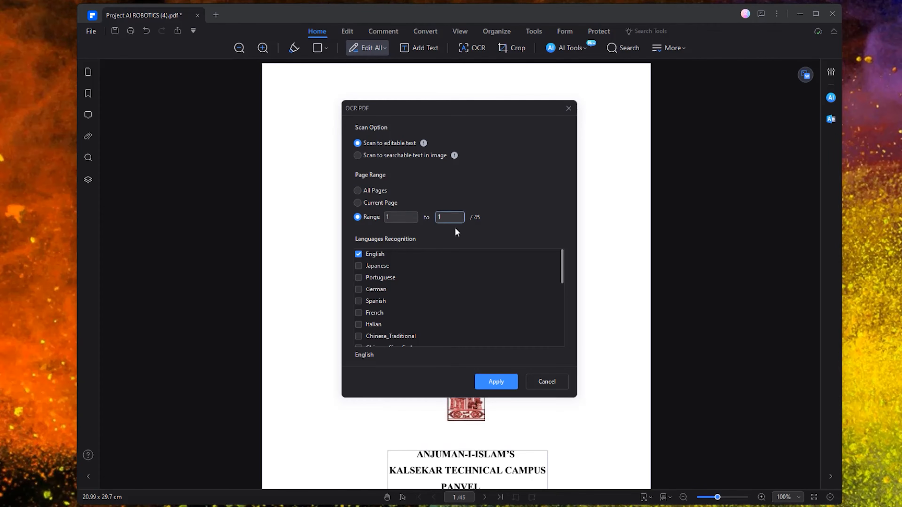
left_click(503, 390)
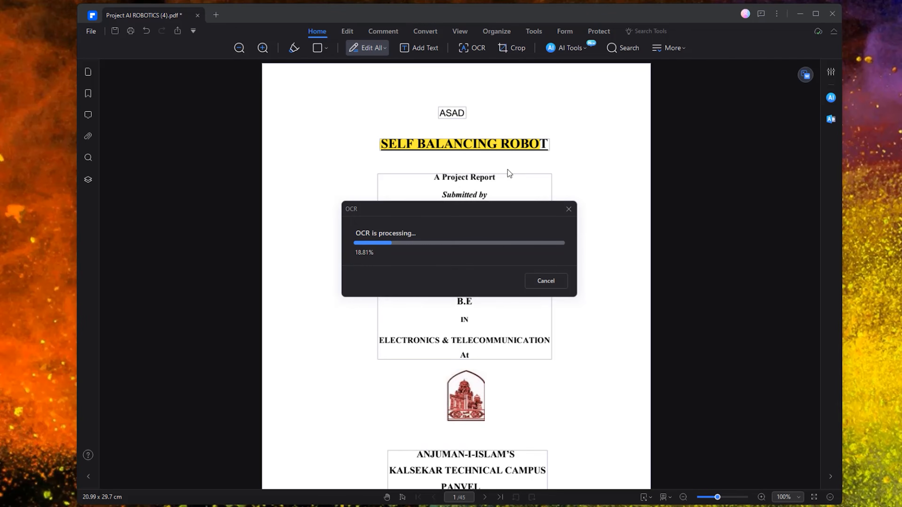
left_click(387, 233)
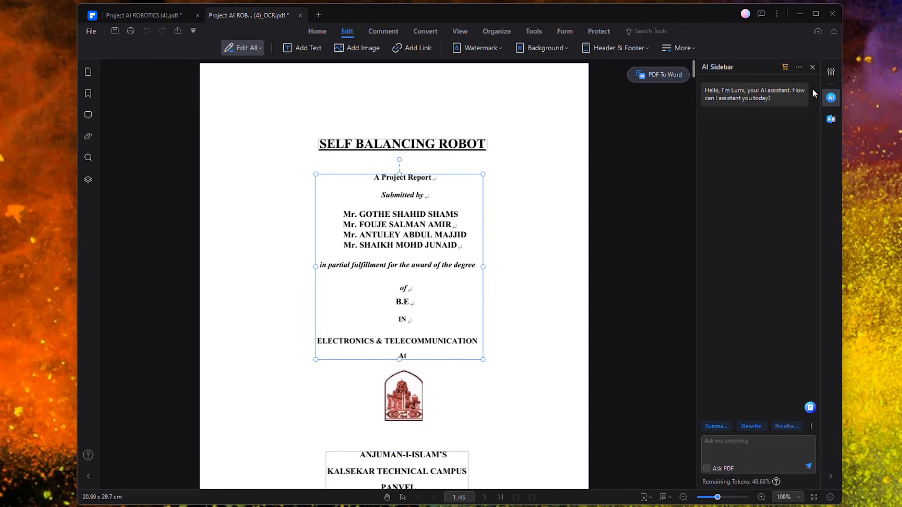
left_click(812, 67)
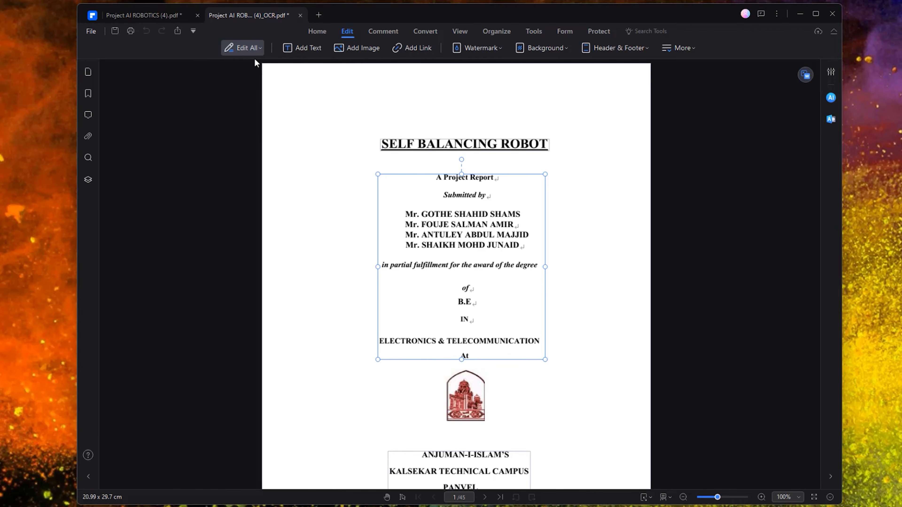
left_click(315, 31)
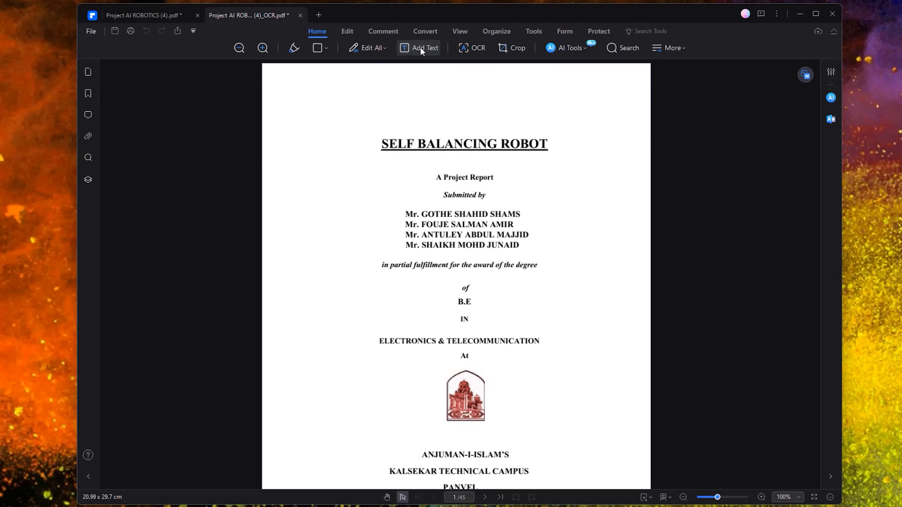
left_click(519, 47)
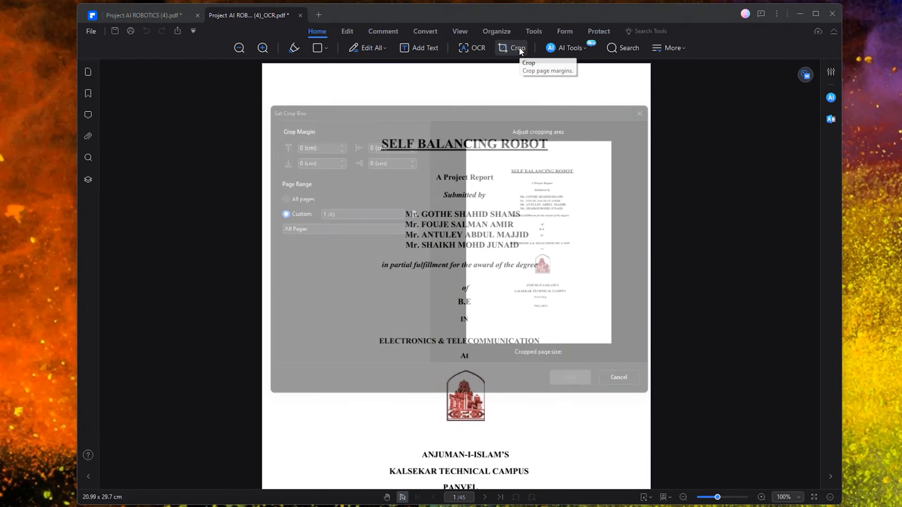
left_click_drag(543, 347, 542, 323)
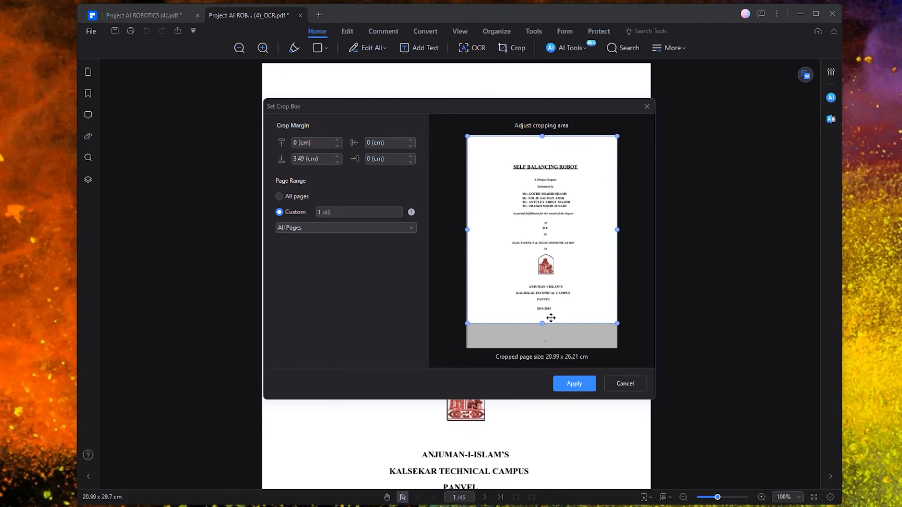
mouse_move(542, 138)
left_mouse_down()
mouse_move(543, 163)
mouse_move(542, 153)
left_mouse_up()
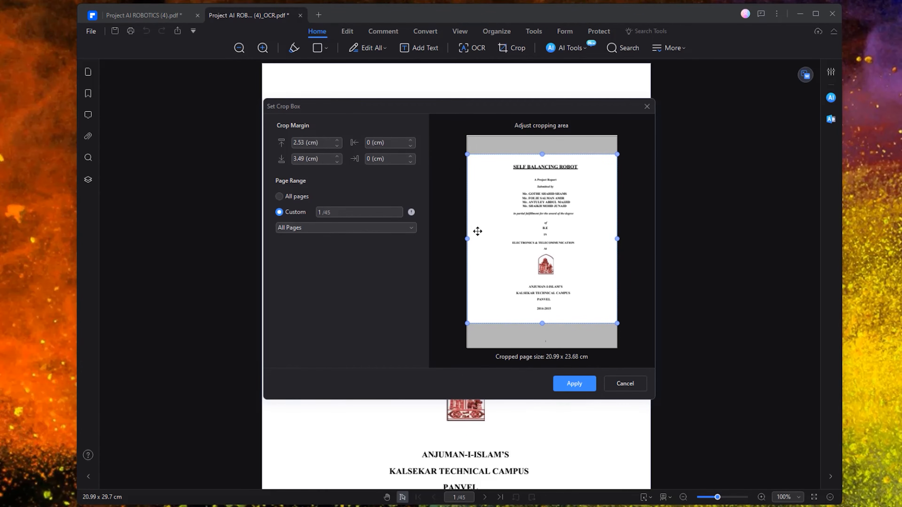
left_click_drag(467, 240, 499, 241)
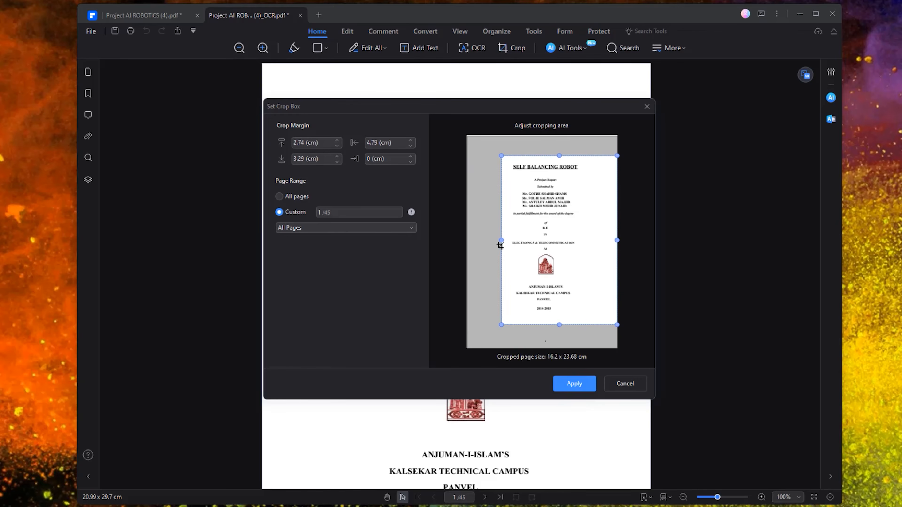
left_click(574, 383)
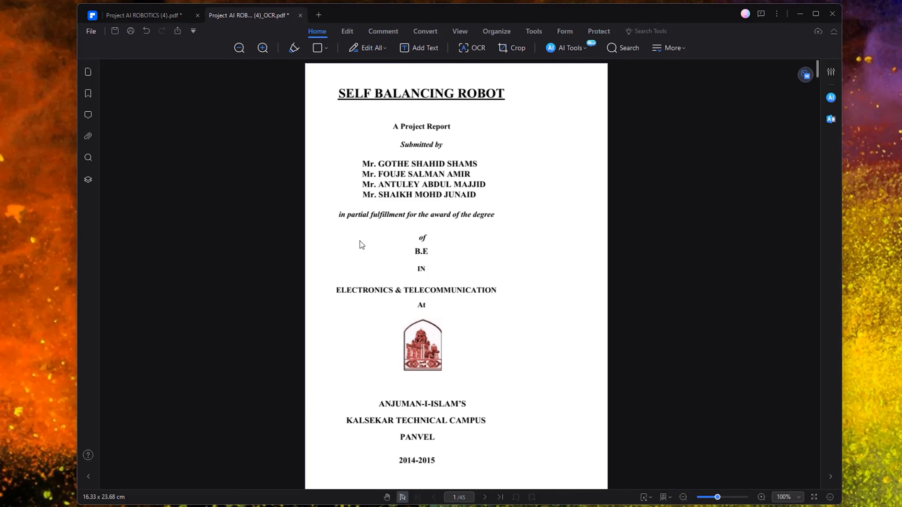
key("ctrl+z")
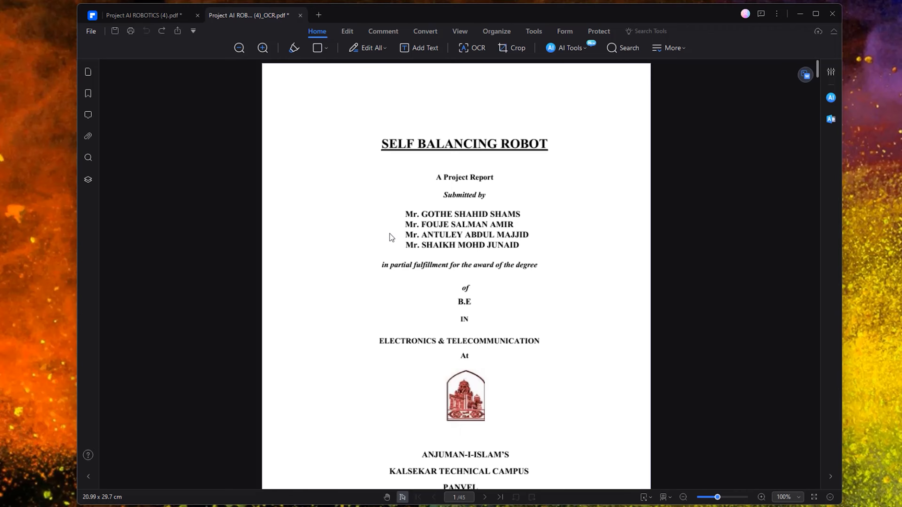
- Translate the page 2 certificate paragraph into Bengali with AI Tools and copy the result
left_click(558, 48)
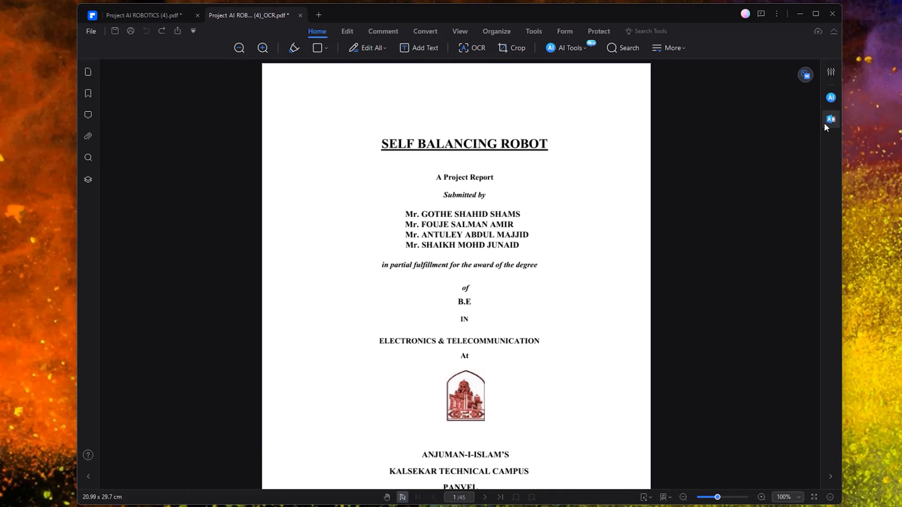
left_click(831, 98)
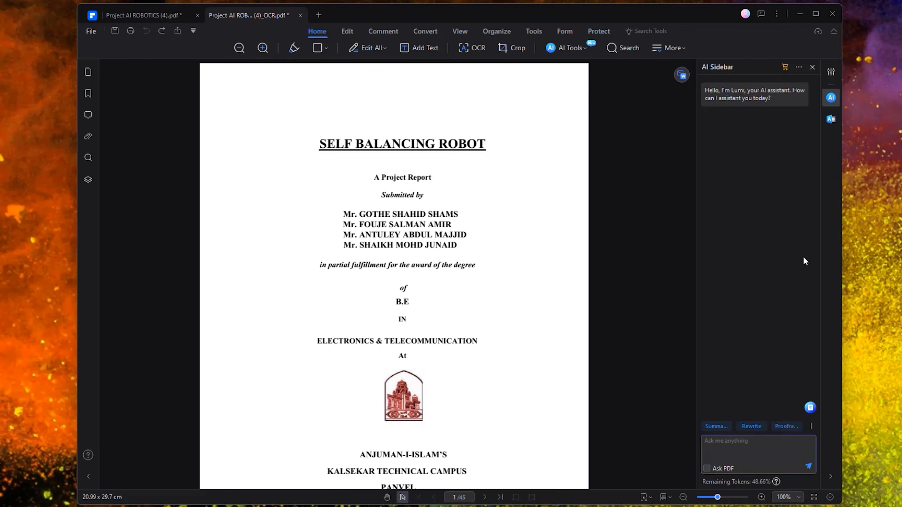
left_click(831, 120)
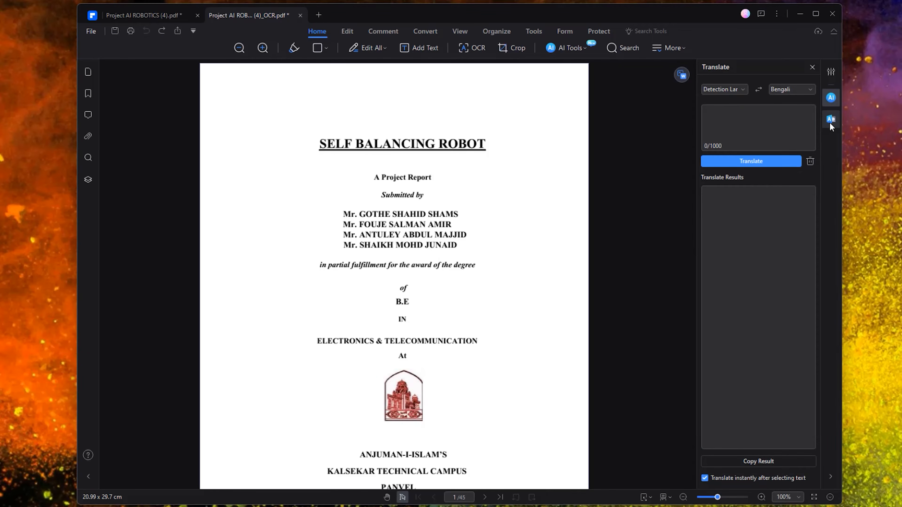
scroll(441, 312, "down", 15)
scroll(365, 285, "up", 1)
scroll(397, 353, "up", 10)
scroll(391, 368, "down", 4)
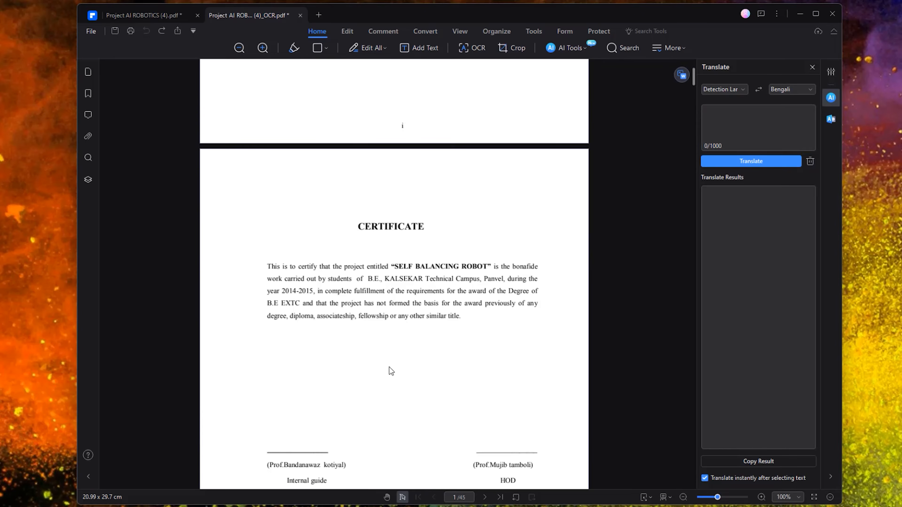
left_click_drag(270, 266, 478, 326)
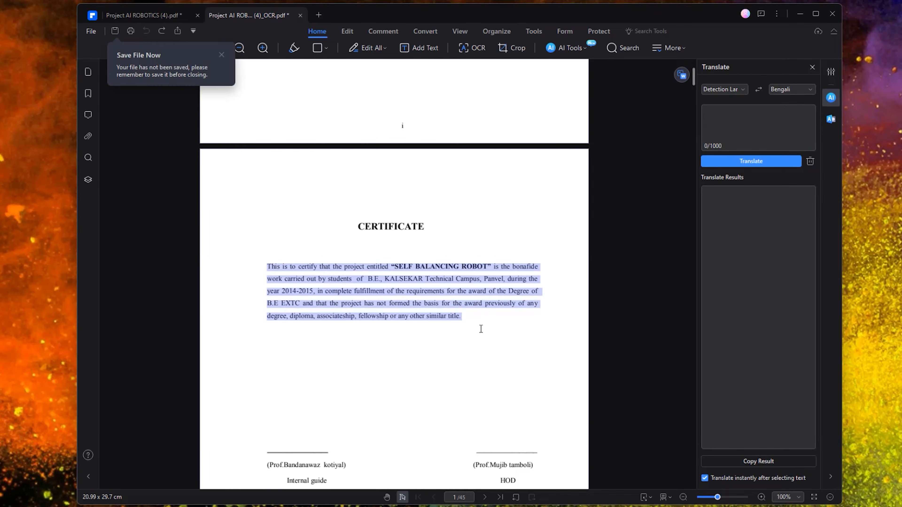
left_click(760, 162)
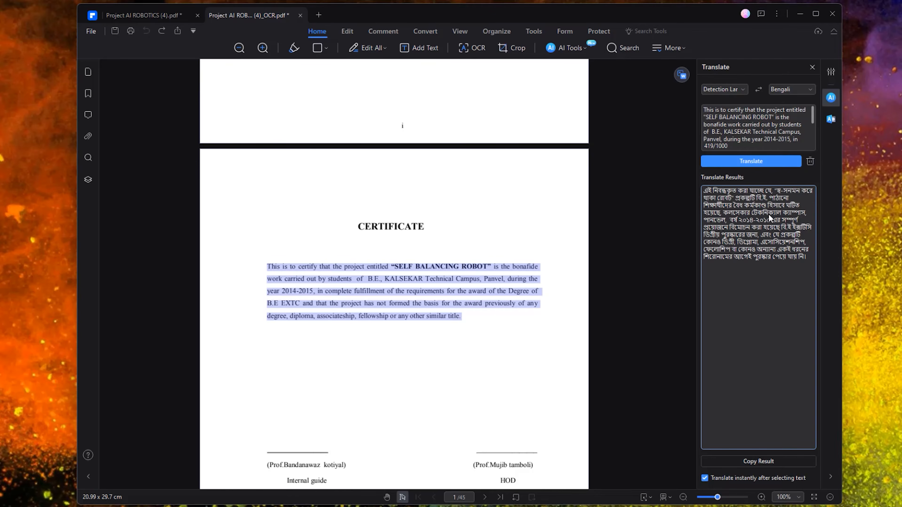
left_click(758, 461)
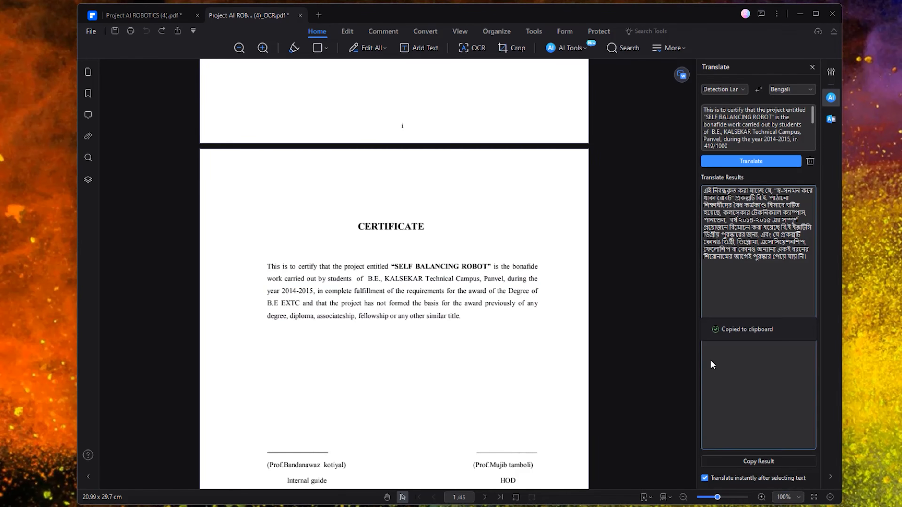
left_click(812, 67)
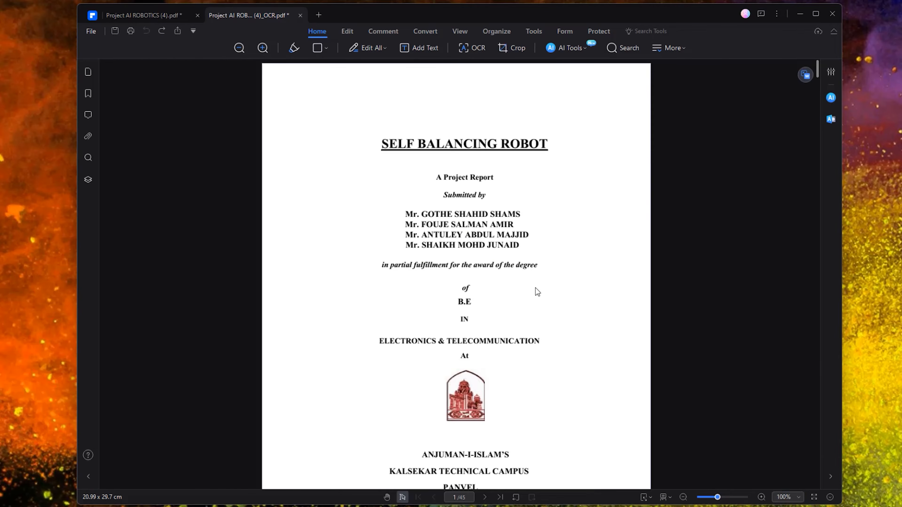
- AI-rewrite the certificate paragraph, replacing it with text beginning 'This certificate validates that the project titled…'
scroll(473, 284, "down", 10)
scroll(429, 276, "up", 3)
scroll(418, 207, "up", 2)
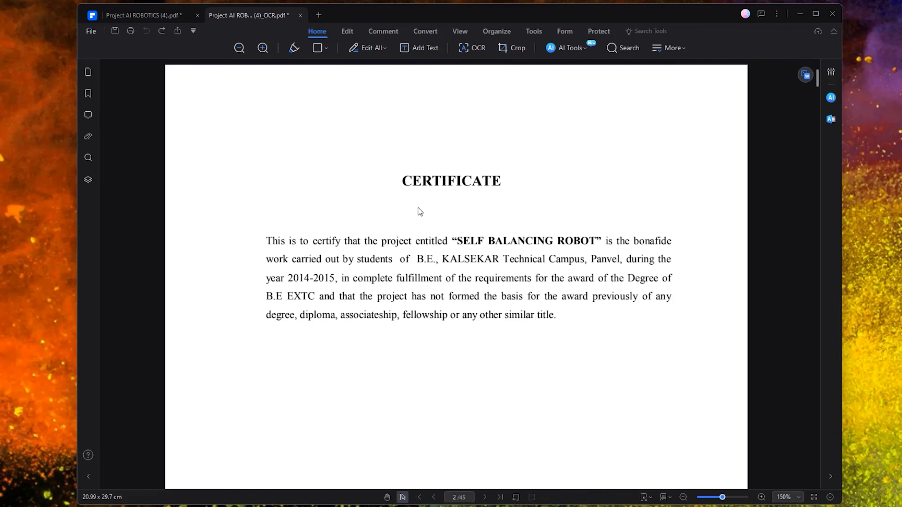
left_click_drag(267, 241, 475, 353)
left_click(686, 314)
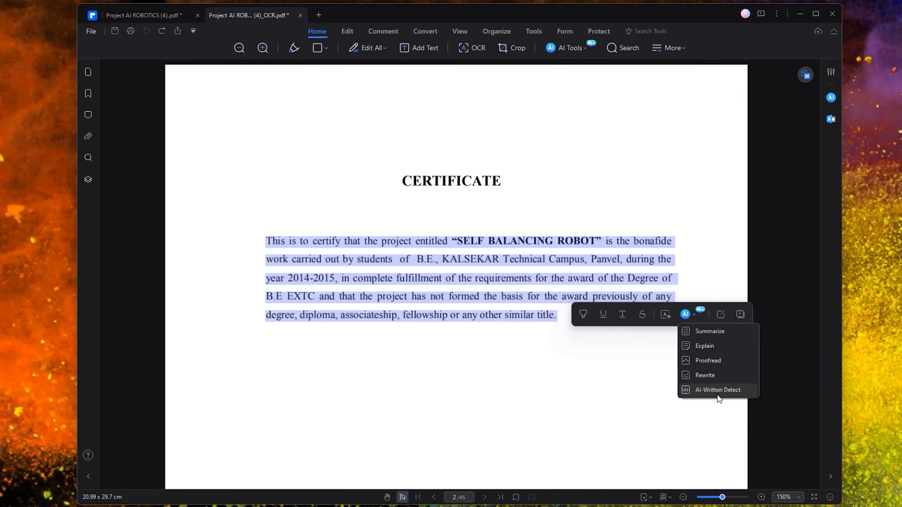
left_click(717, 376)
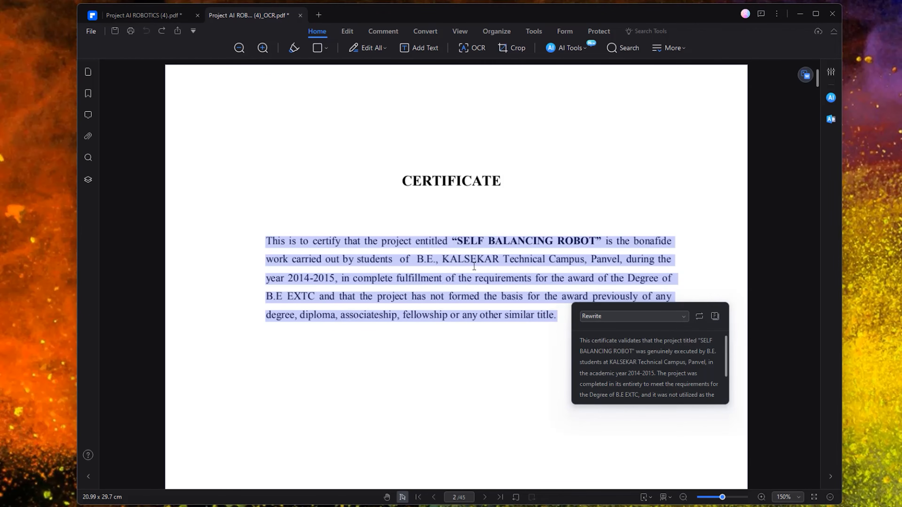
left_click(700, 317)
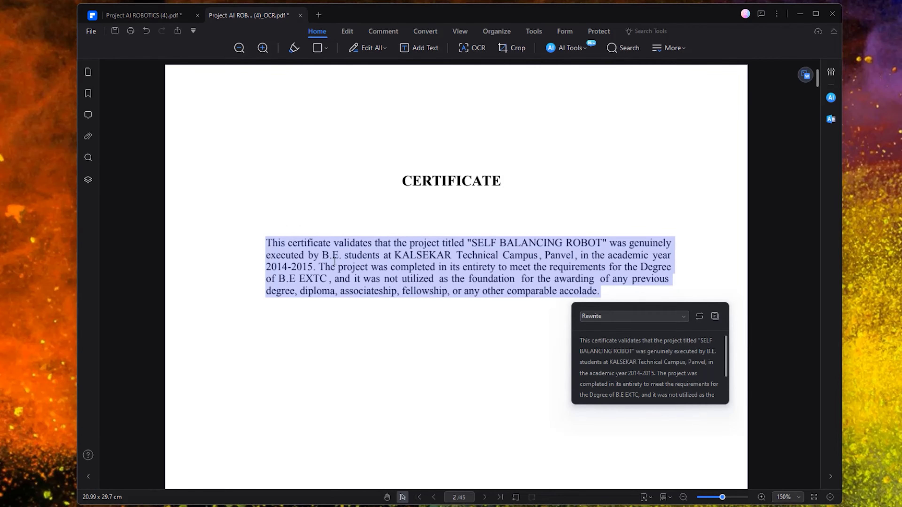
left_click(482, 229)
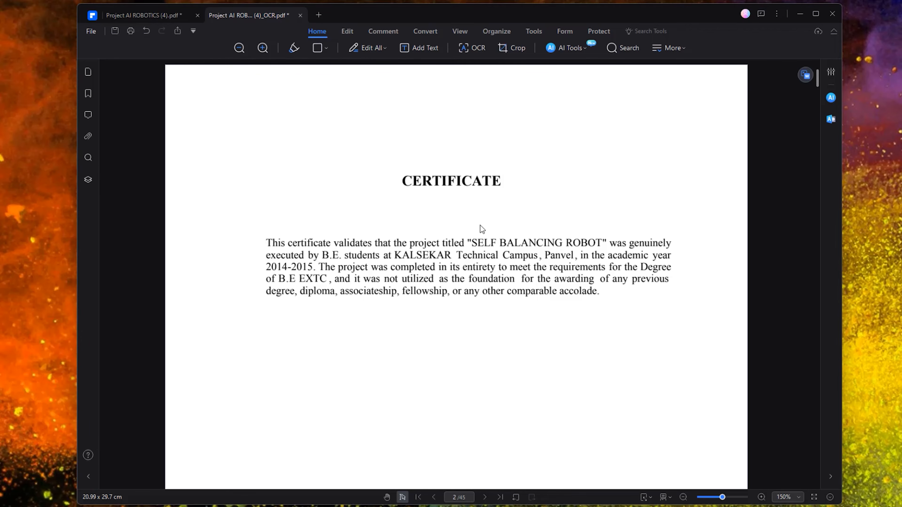
- Save the edited report
scroll(507, 248, "down", 2)
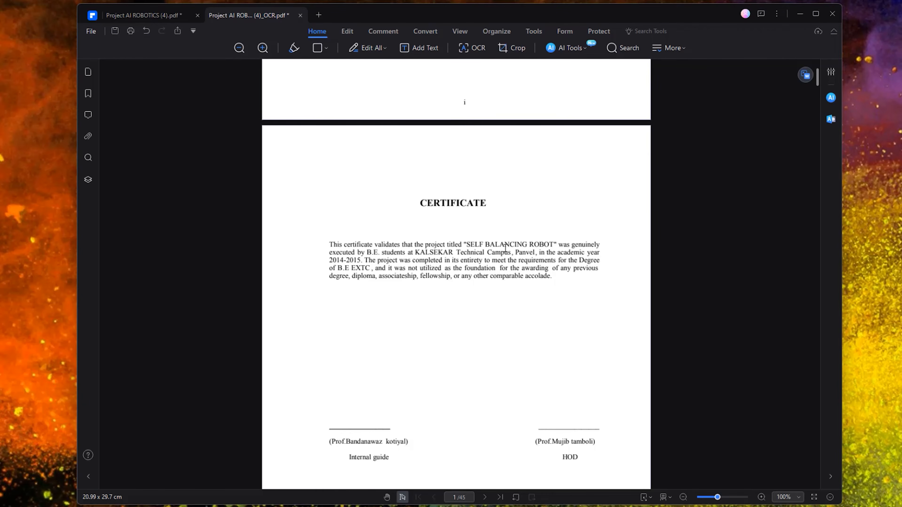
scroll(505, 249, "up", 10)
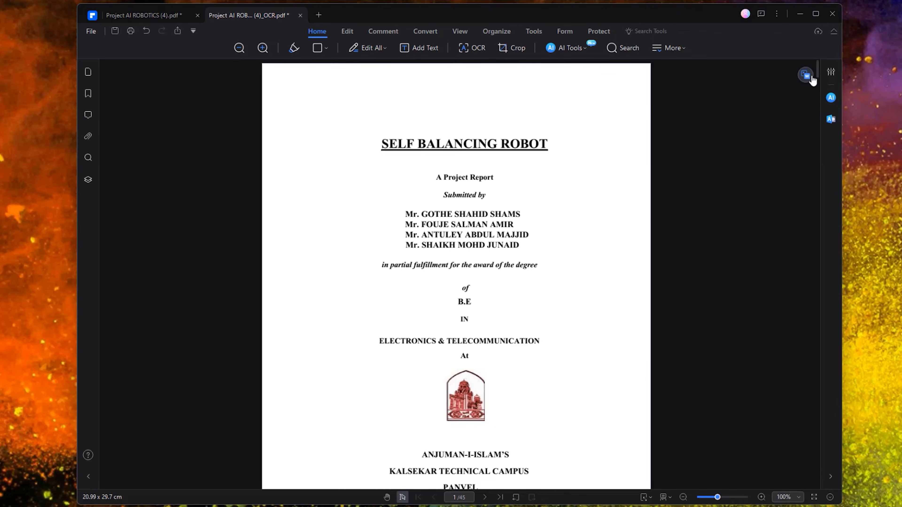
key("ctrl+s")
- Convert the PDF to Word (*.docx) as Project AI ROBOTICS (4)_OCR.docx in Downloads
mouse_move(804, 76)
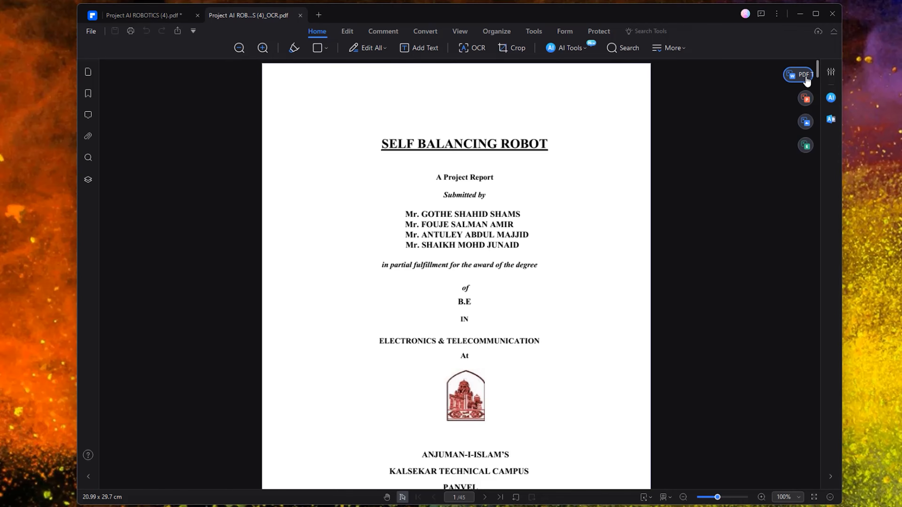
left_click(788, 81)
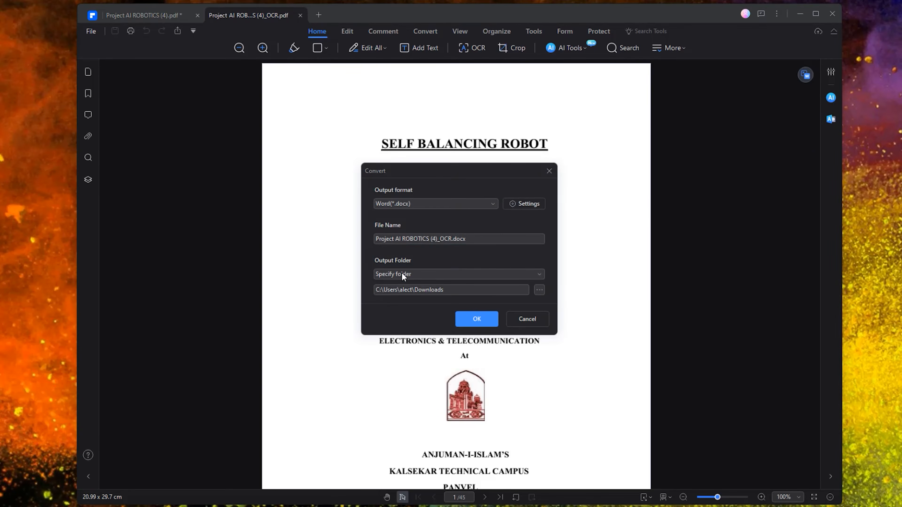
left_click(520, 321)
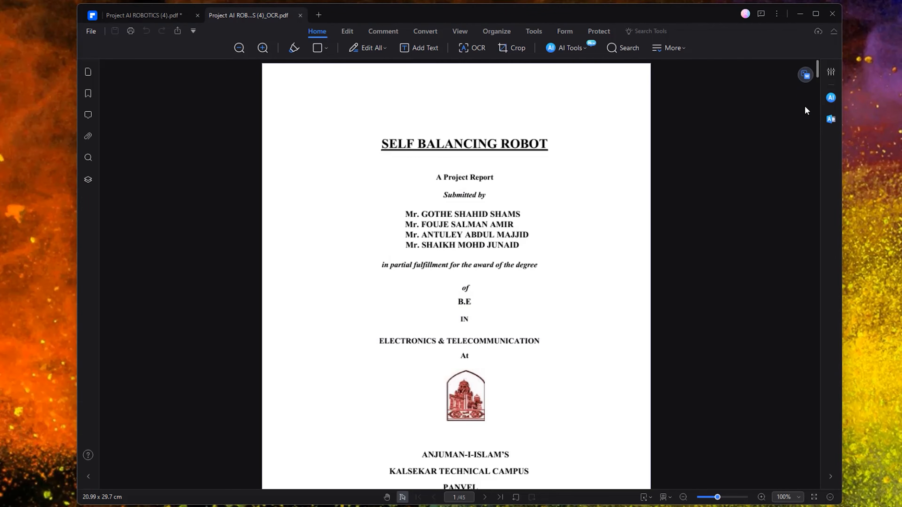
mouse_move(803, 107)
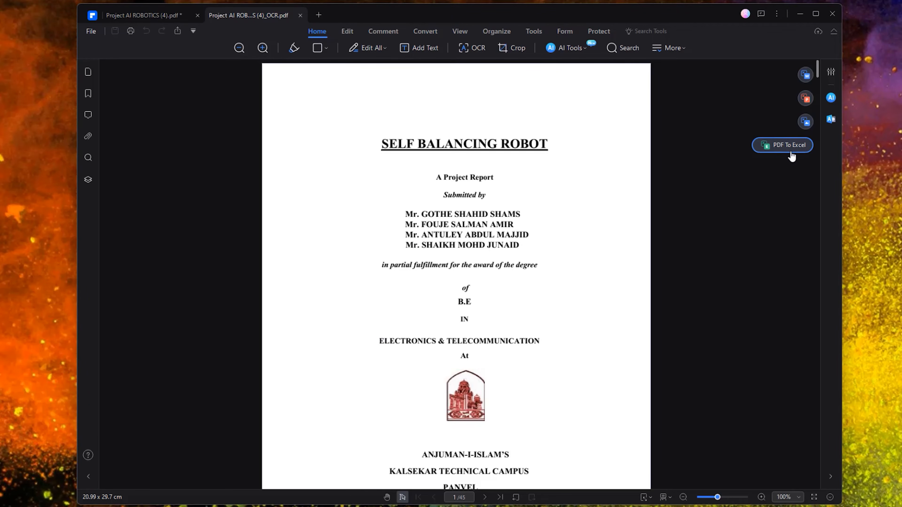
left_click(790, 79)
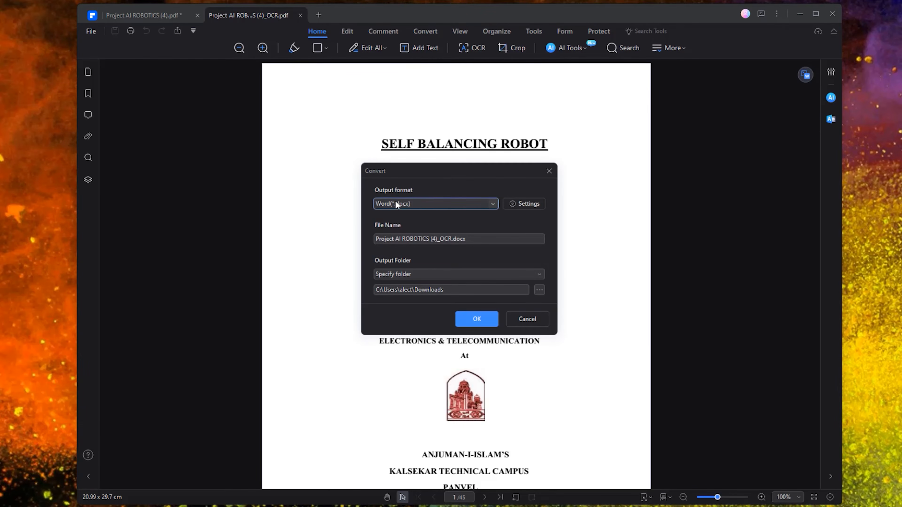
left_click(482, 203)
left_click(482, 203)
left_click(436, 240)
left_click(477, 319)
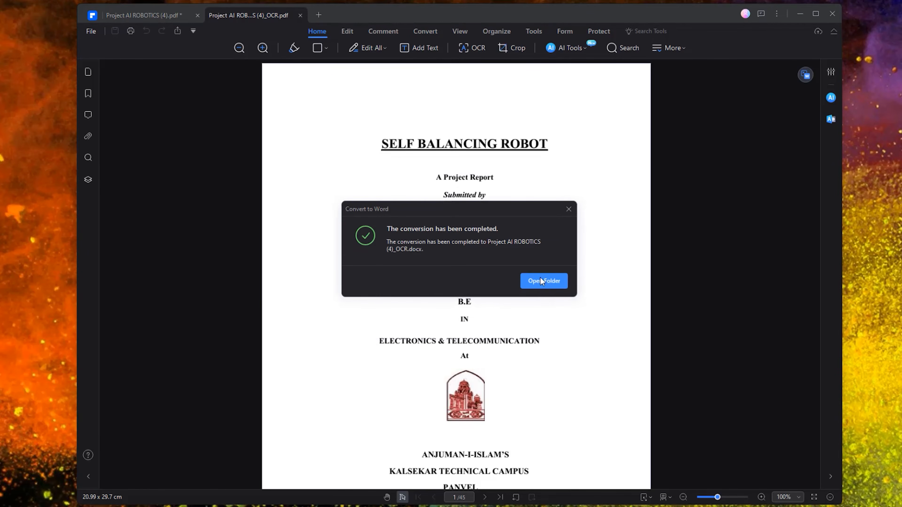
left_click(543, 282)
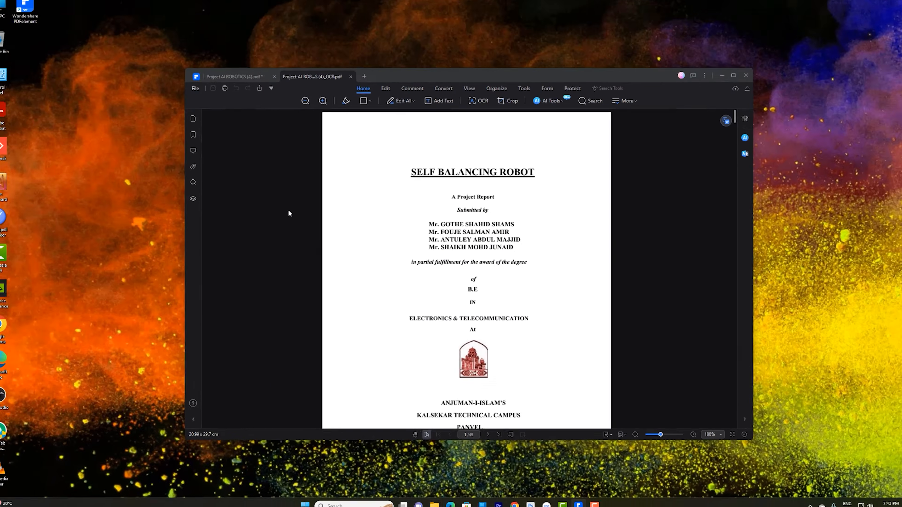
- Review Project AI ROBOTICS (4)_OCR.docx in Word, then return to PDFelement's Edit view
double_click(107, 74)
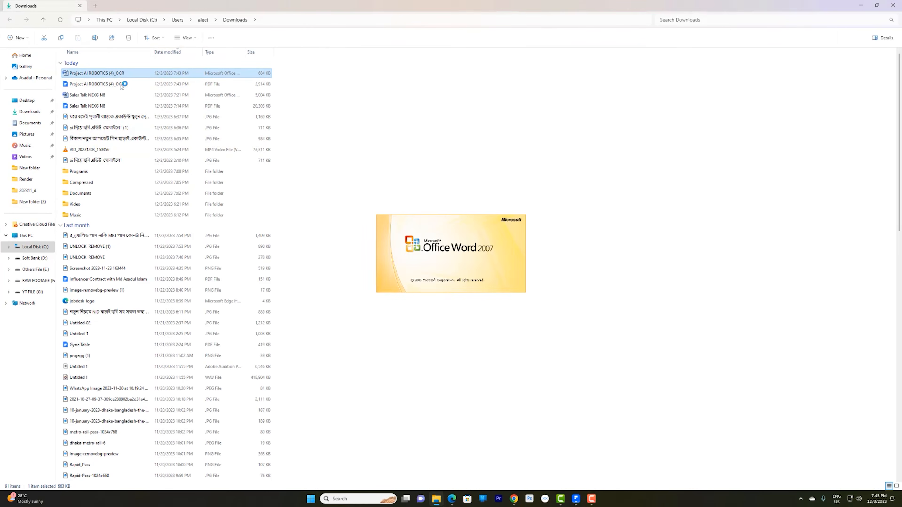
scroll(330, 277, "down", 10)
scroll(335, 317, "down", 8)
scroll(334, 317, "up", 6)
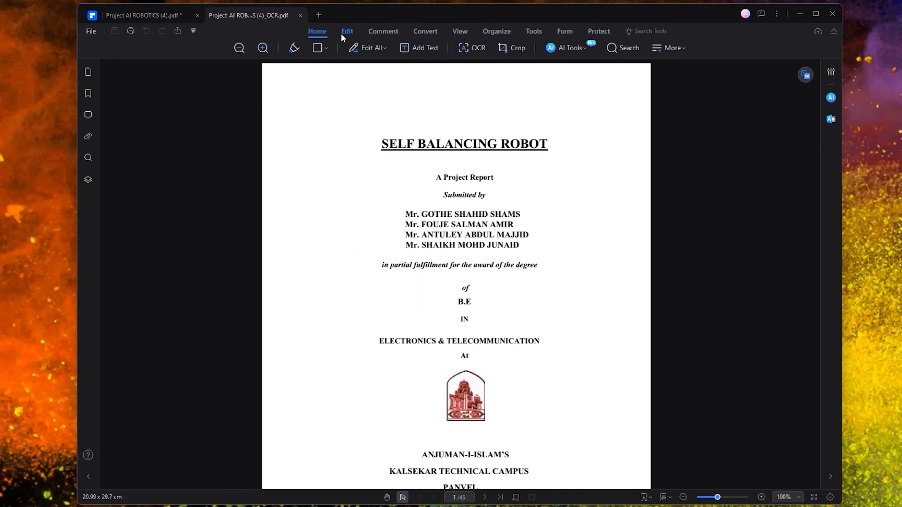
left_click(343, 33)
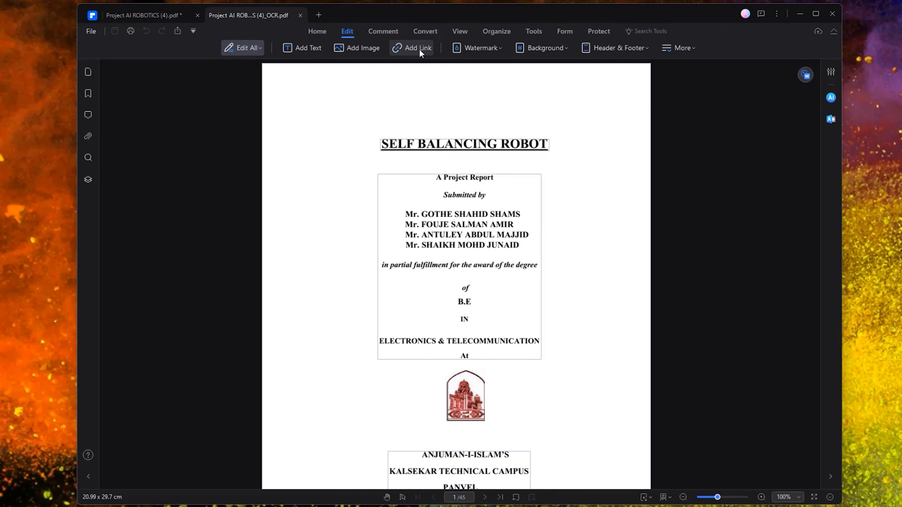
- Add bottom-centre page numbers to all 45 pages, then show the empty comments list
left_click(543, 47)
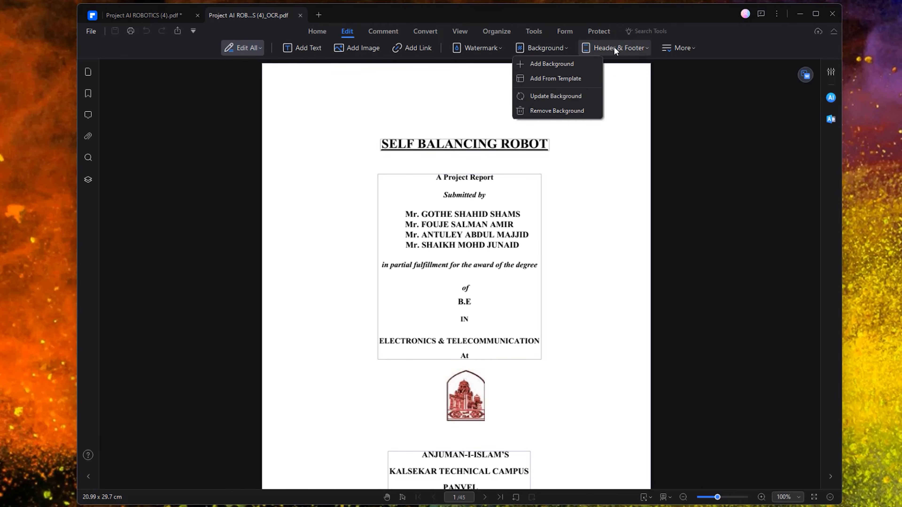
left_click(620, 47)
left_click(623, 50)
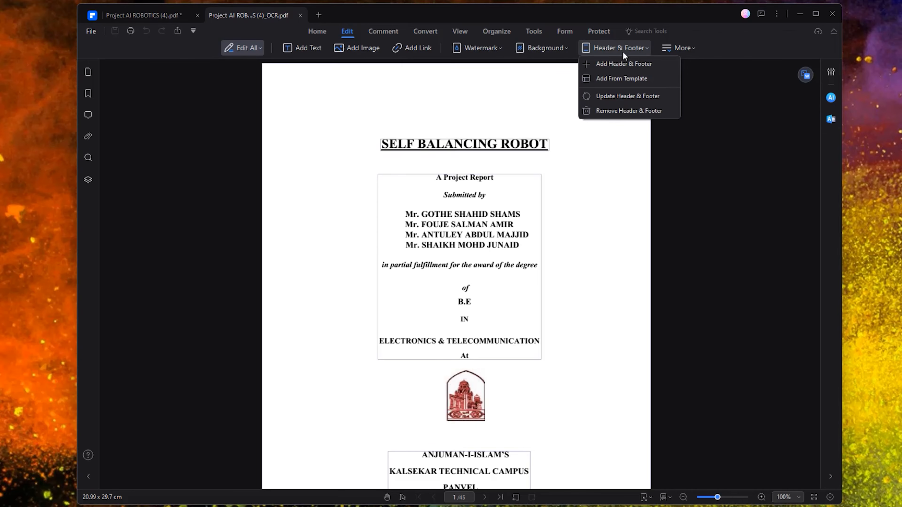
left_click(679, 48)
mouse_move(717, 64)
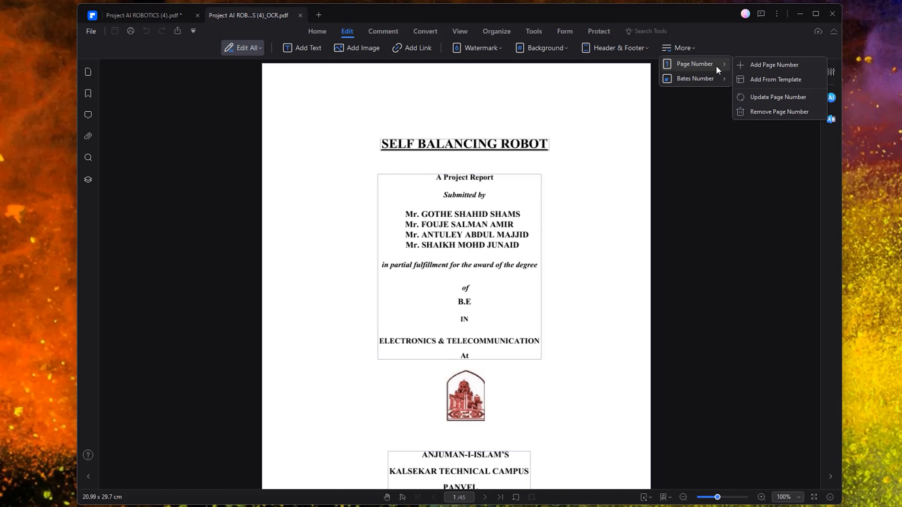
left_click(771, 65)
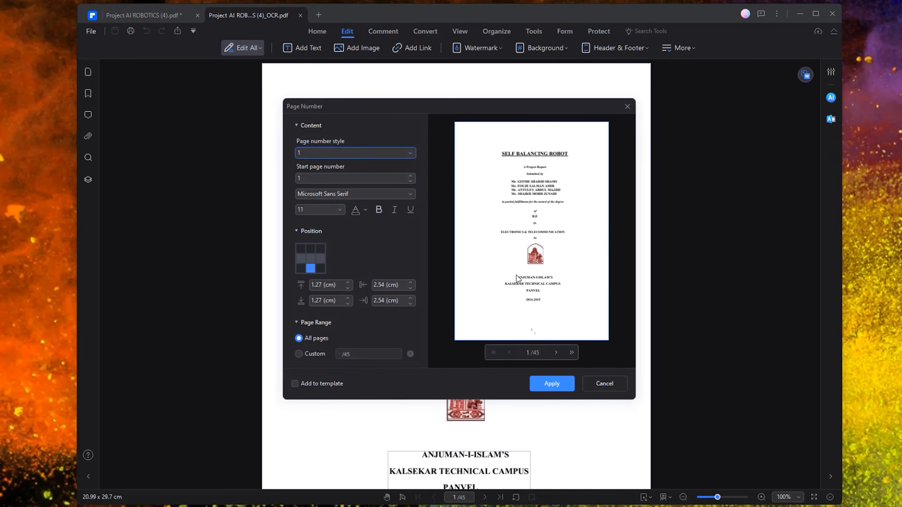
left_click(548, 383)
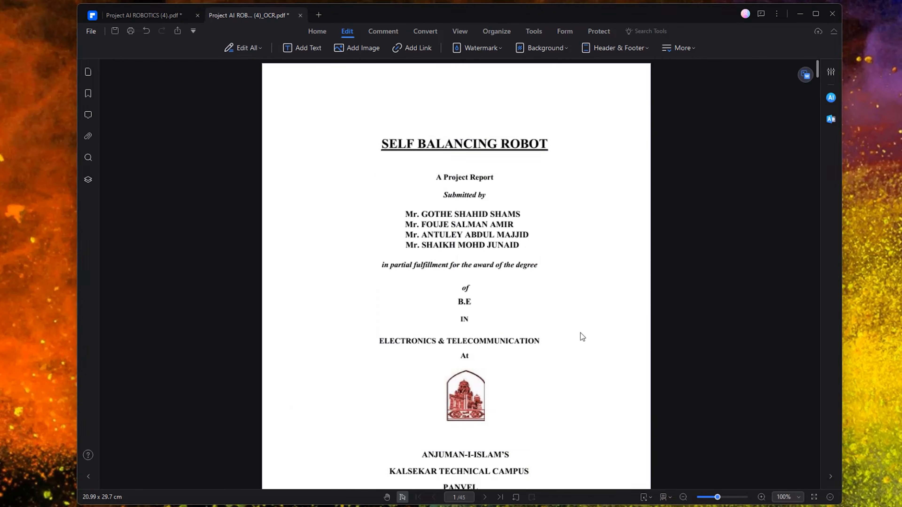
scroll(577, 335, "down", 5)
scroll(477, 348, "down", 10)
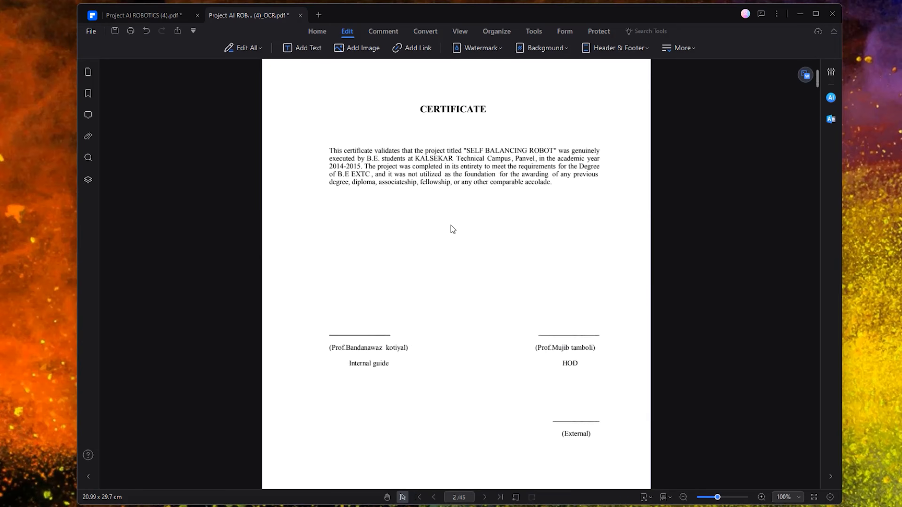
scroll(476, 202, "up", 10)
scroll(496, 202, "up", 5)
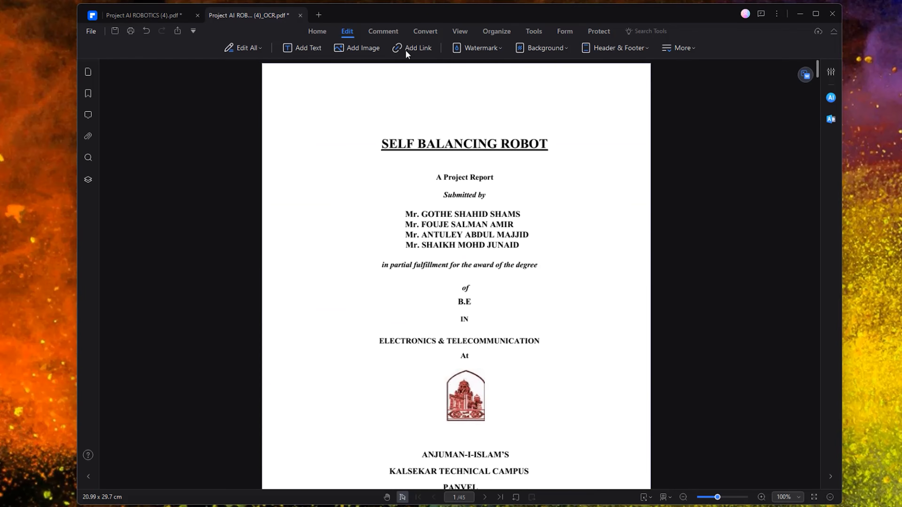
left_click(378, 32)
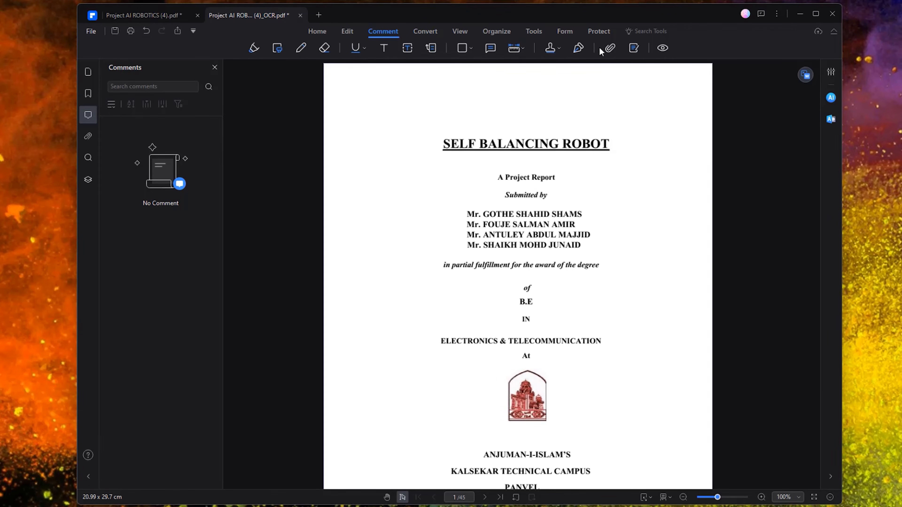
- Draw a hand-drawn signature and place it beside B.E on the title page
left_click(578, 50)
left_click(597, 71)
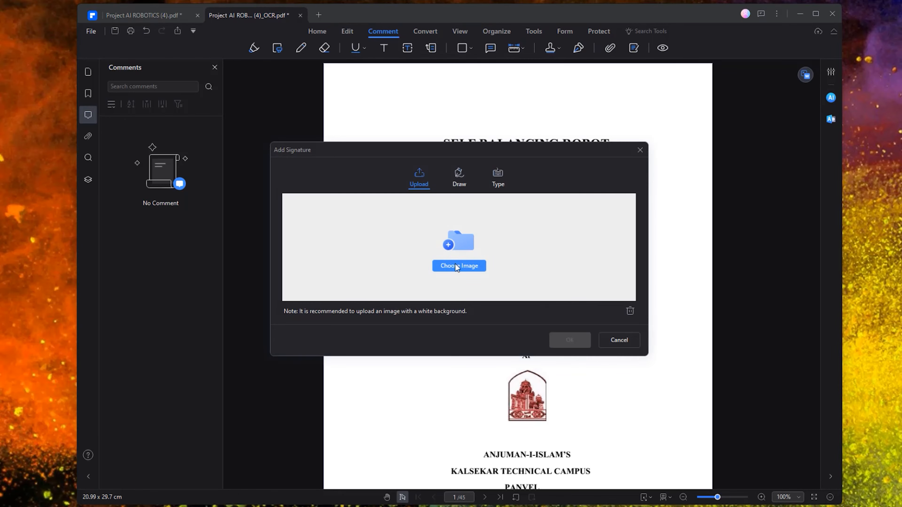
left_click(458, 176)
left_click_drag(356, 273, 369, 221)
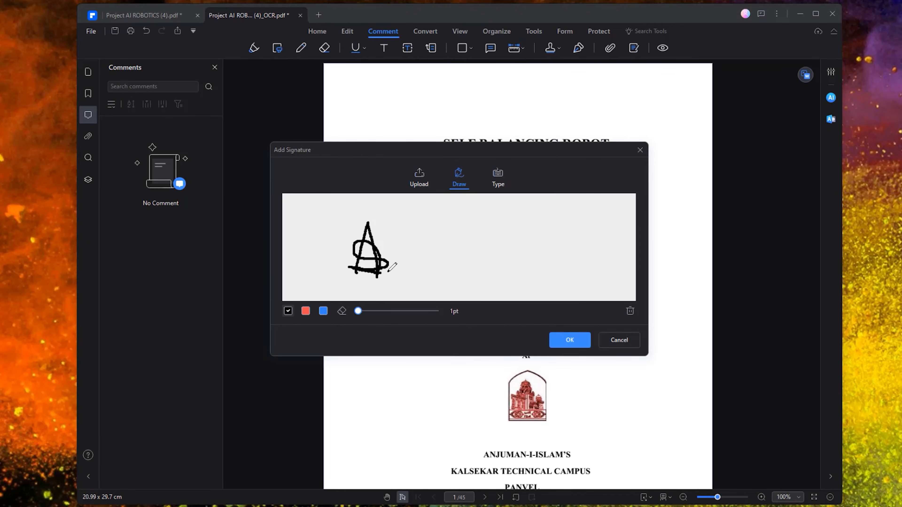
left_click_drag(349, 250, 398, 256)
left_click(569, 340)
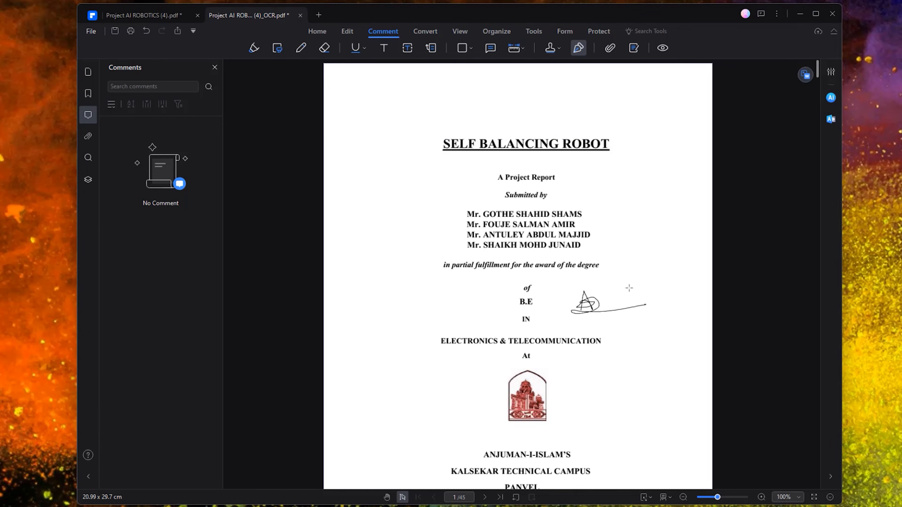
left_click(595, 304)
left_click_drag(580, 305, 580, 307)
left_click(591, 90)
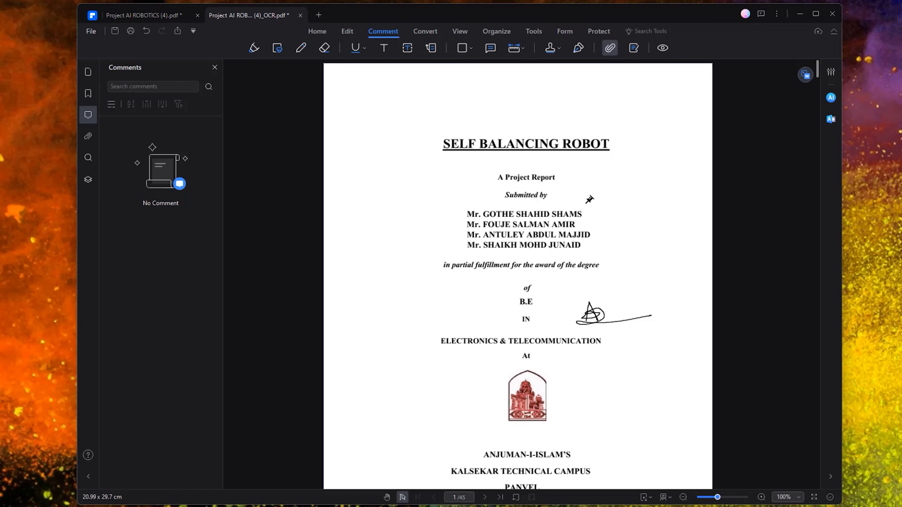
- Attach the Project AI ROBOTICS (4)_OCR file as a pin beside the degree line
left_click(620, 265)
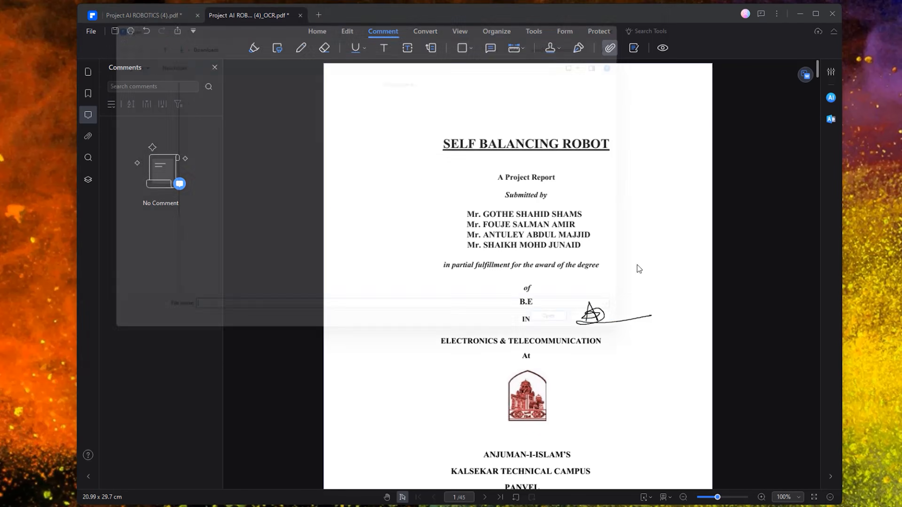
double_click(190, 126)
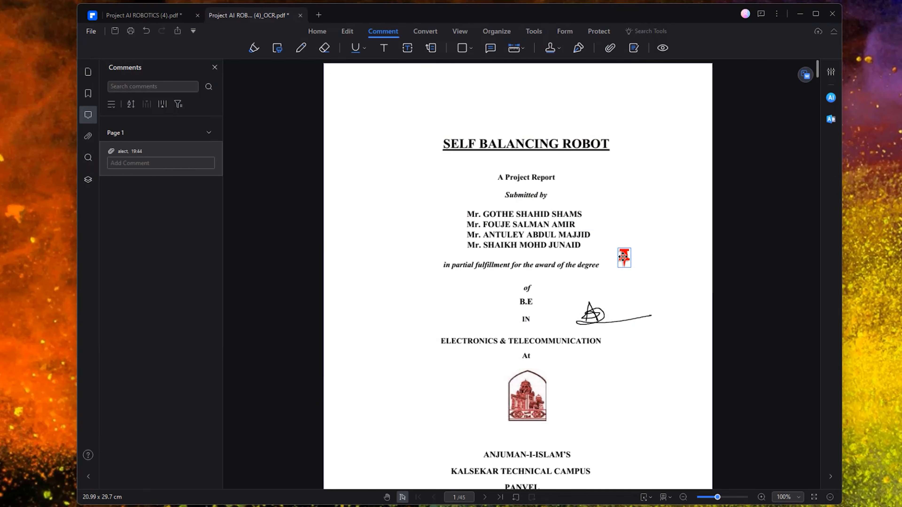
mouse_move(618, 260)
left_mouse_down()
mouse_move(644, 255)
mouse_move(630, 257)
left_mouse_up()
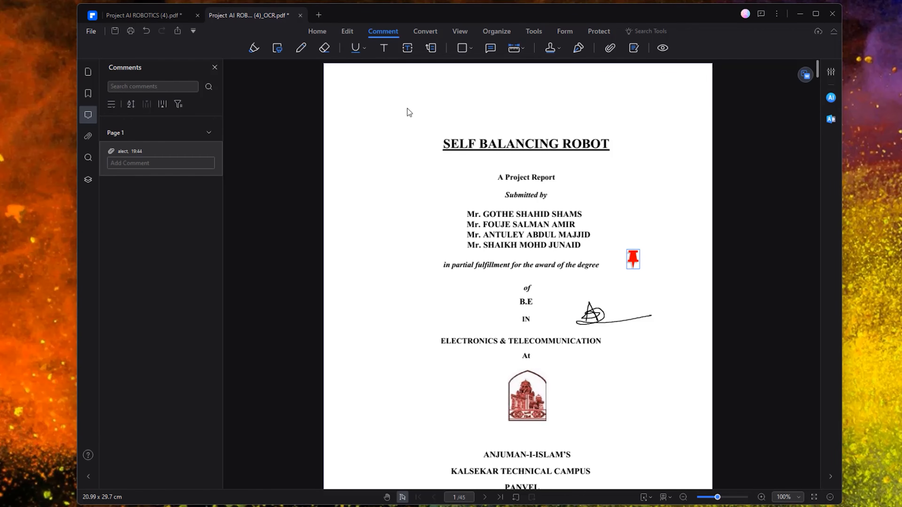
left_click(420, 35)
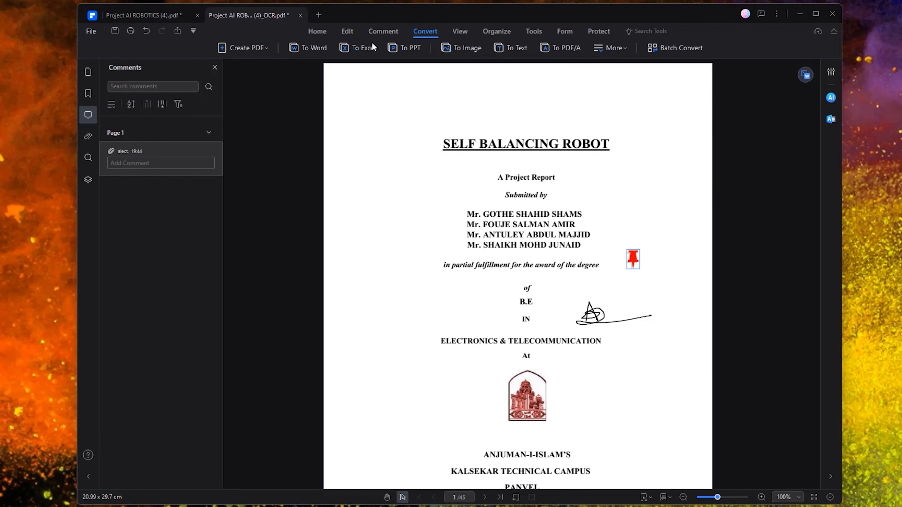
- Read the opening pages in full-screen AI Read Mode, then exit back to the title page
left_click(460, 33)
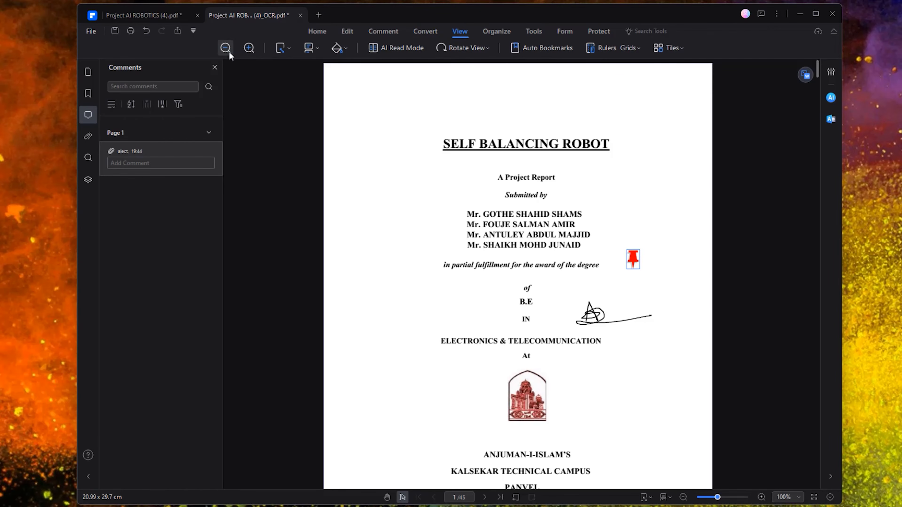
left_click(398, 51)
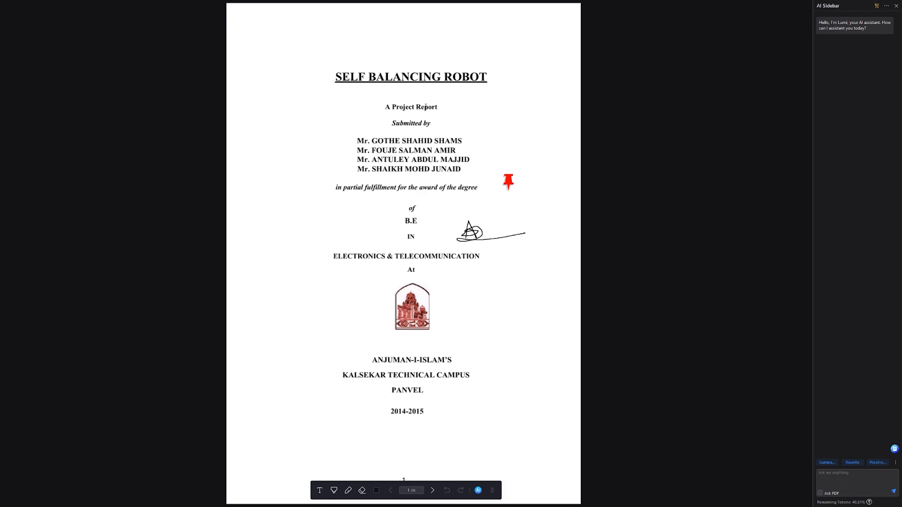
scroll(373, 201, "down", 20)
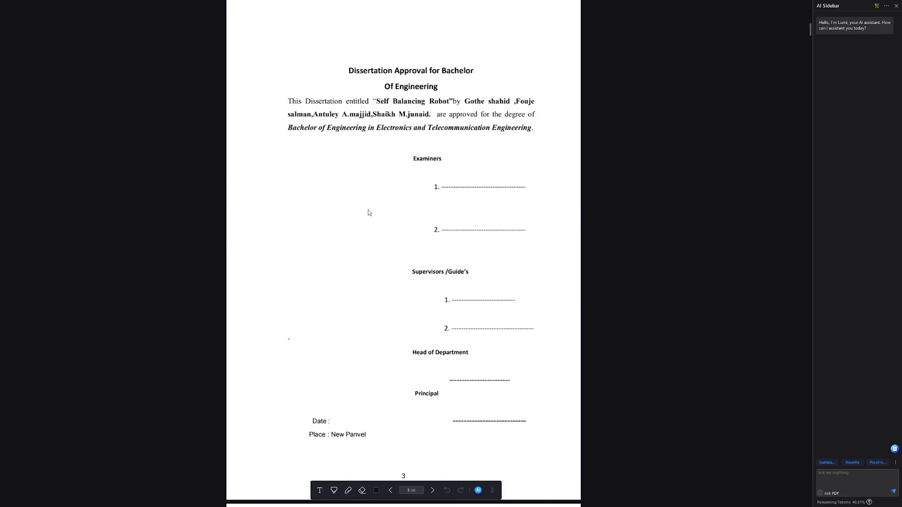
scroll(367, 213, "down", 8)
scroll(367, 218, "down", 10)
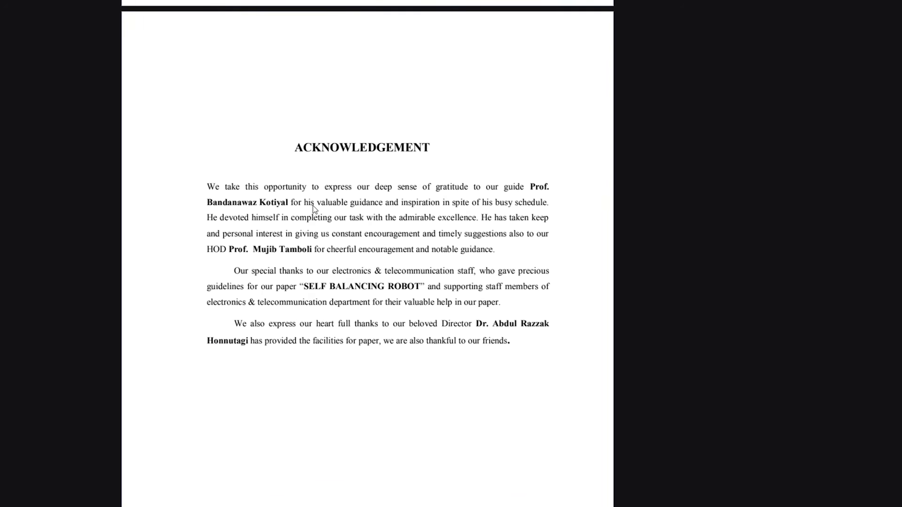
key("Escape")
scroll(395, 213, "up", 20)
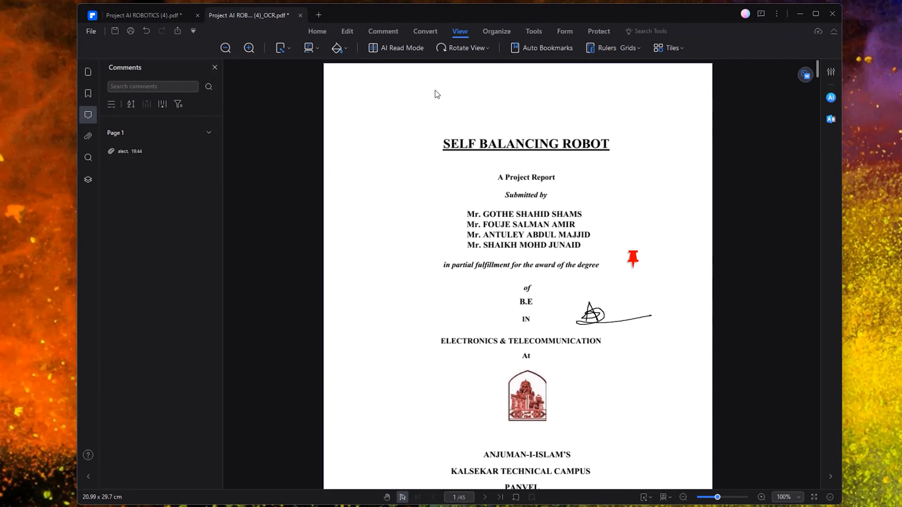
- In the page thumbnails, move the code page from position 40 to before page 33
left_click(464, 47)
left_click(537, 68)
left_click(501, 31)
scroll(437, 221, "down", 15)
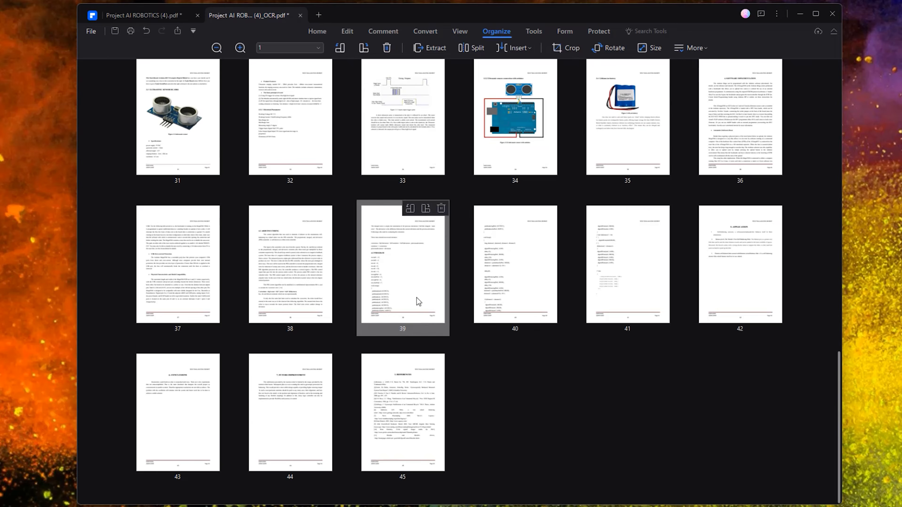
scroll(530, 312, "up", 7)
scroll(564, 333, "down", 6)
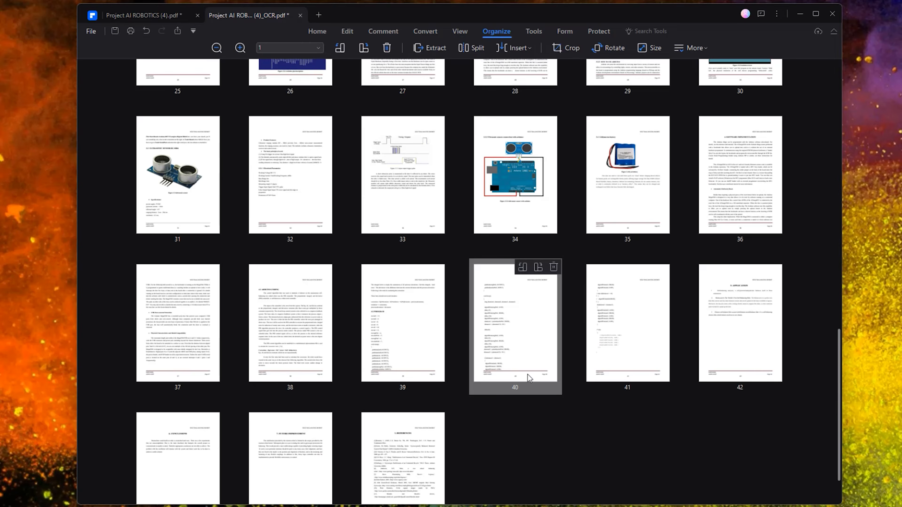
left_click_drag(507, 346, 300, 161)
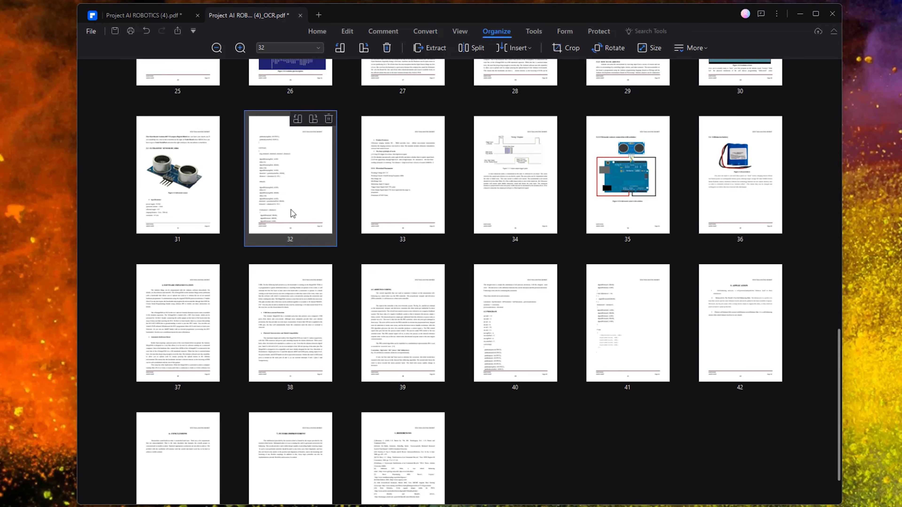
- Move page 14 to position 2, rotate it and back, then delete it, leaving 44 pages
scroll(335, 350, "up", 10)
left_click_drag(279, 378, 308, 117)
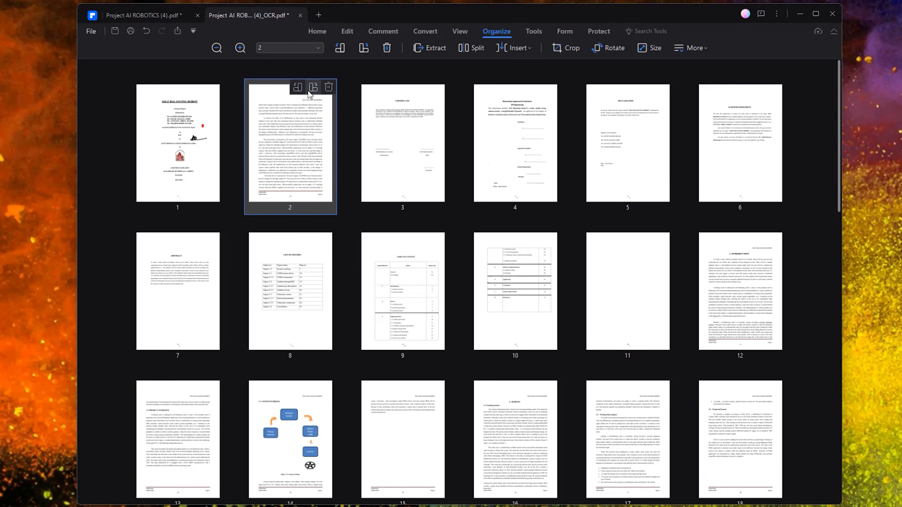
left_click(313, 88)
left_click(313, 88)
left_click(328, 87)
left_click(487, 276)
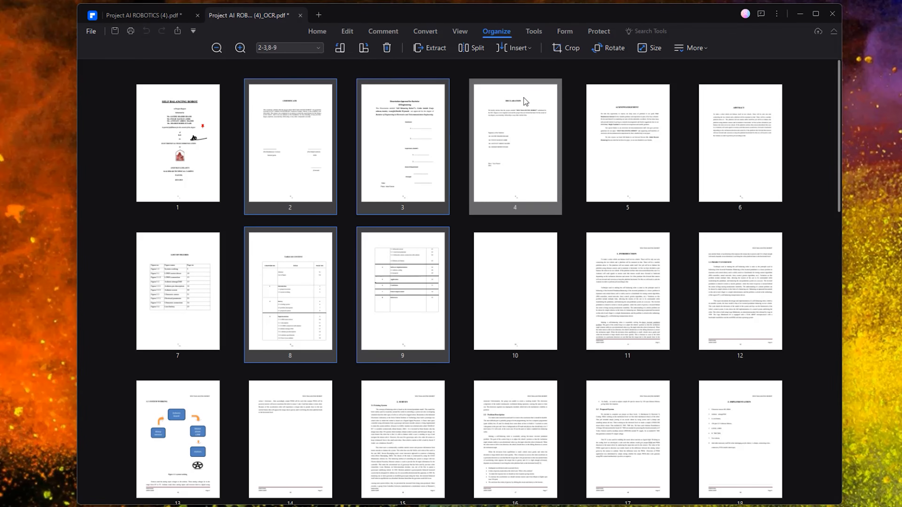
left_click(533, 32)
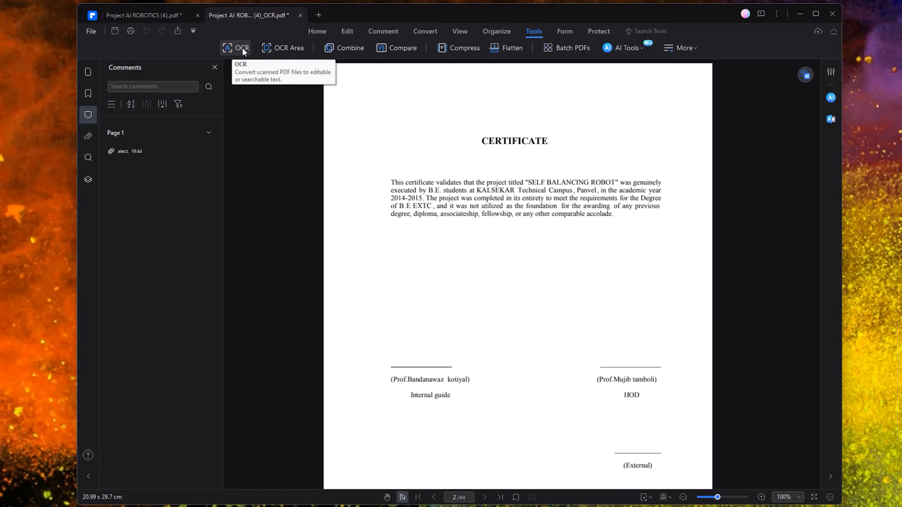
- Combine the report with Sales Talk NEXG N8.pdf into one 56-page PDF, discarding pending changes
left_click(343, 48)
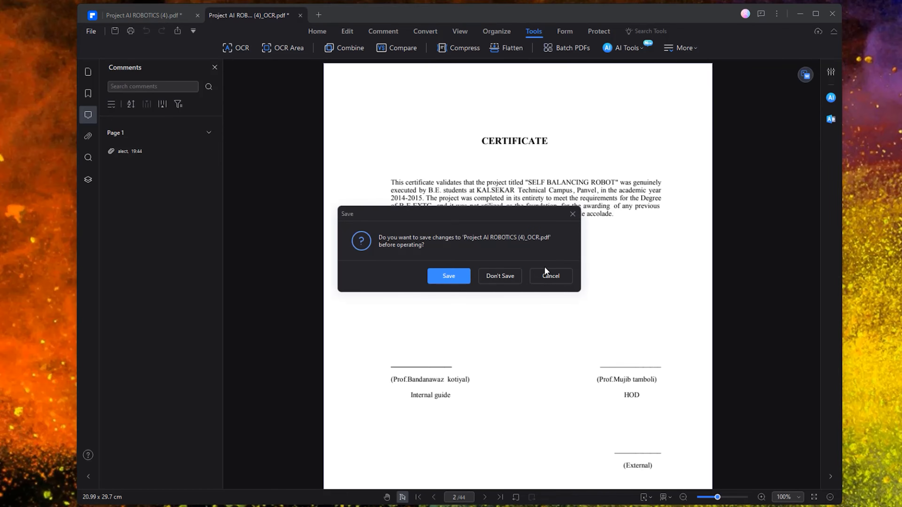
left_click(506, 276)
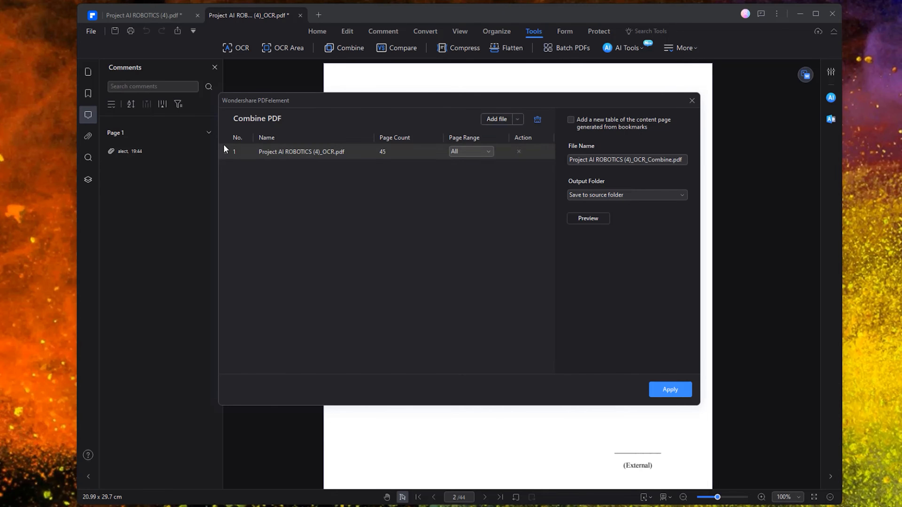
left_click(494, 119)
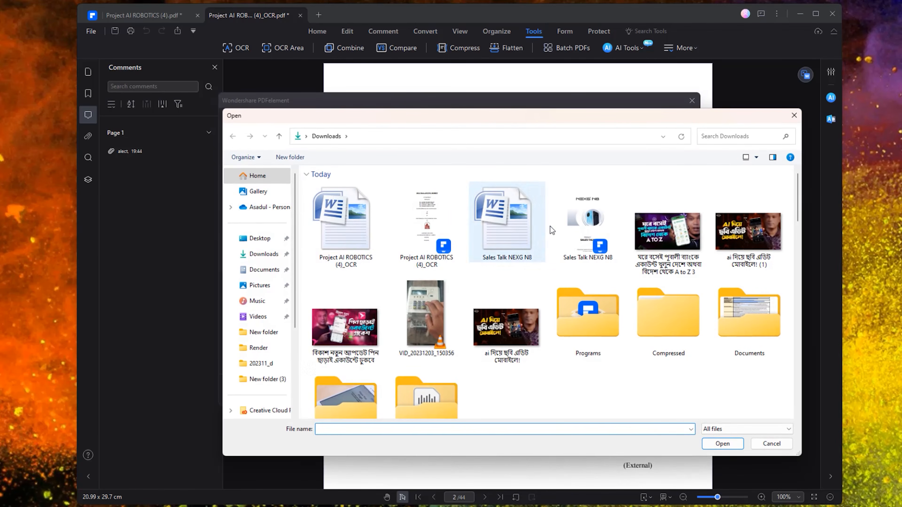
double_click(584, 230)
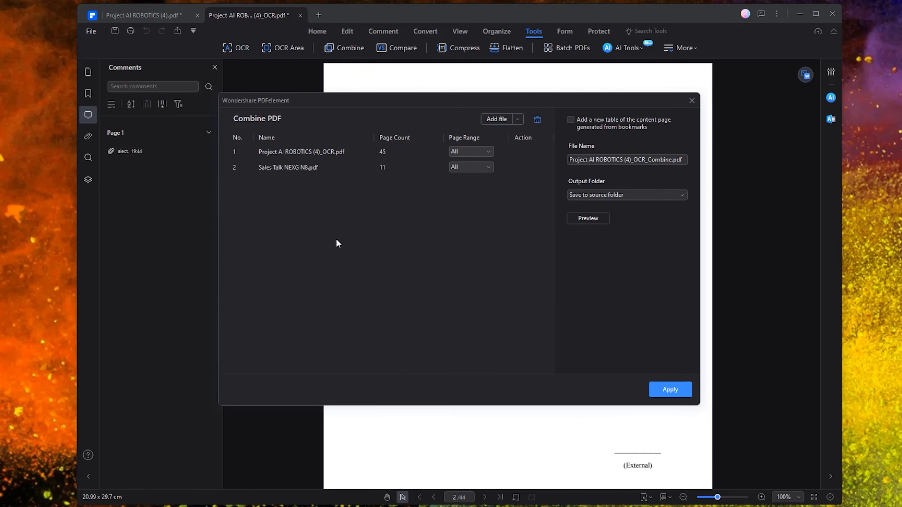
left_click(665, 391)
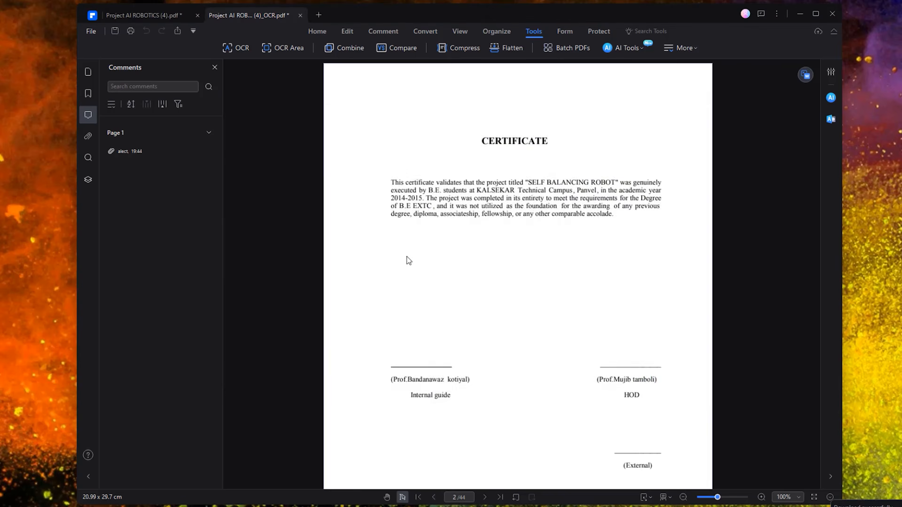
- Review the combined document and open its Compress settings, showing the 23.6 MB file size
scroll(540, 264, "down", 5)
scroll(541, 264, "down", 10)
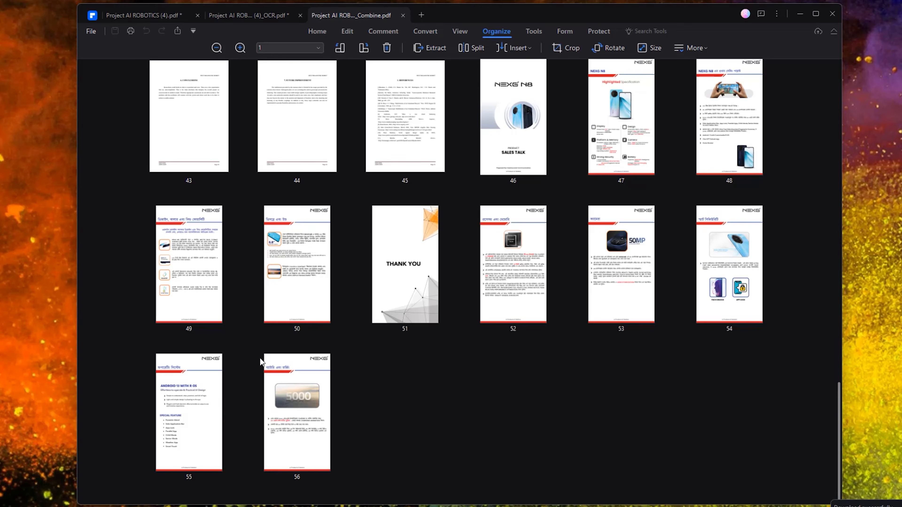
scroll(609, 244, "up", 12)
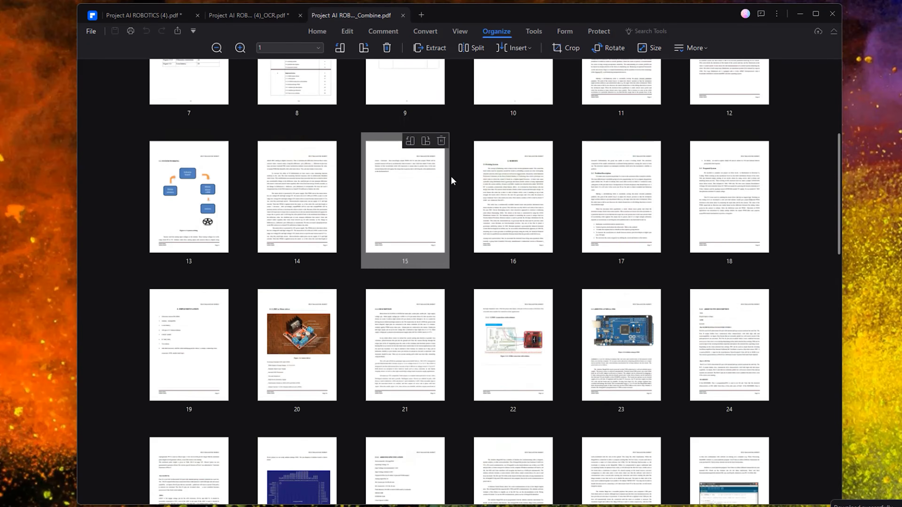
left_click(534, 31)
left_click(457, 50)
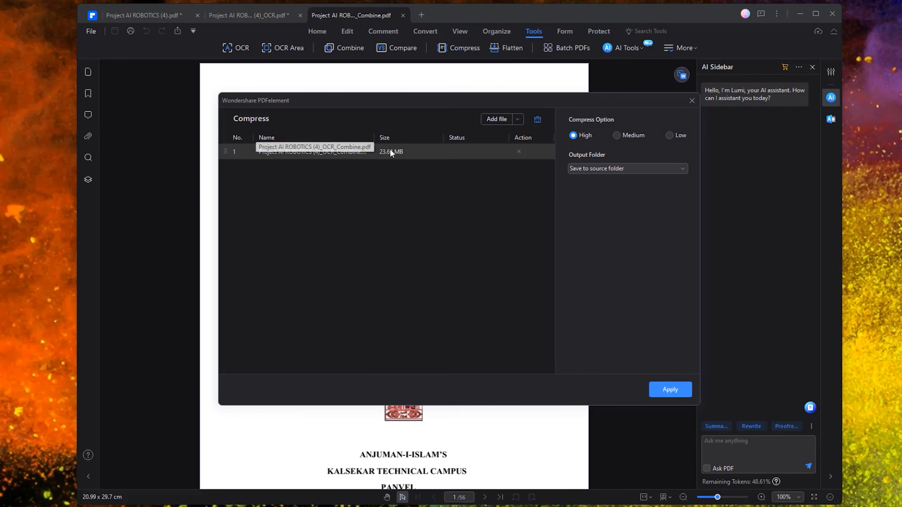
- Close the Compress dialog without compressing and switch the combined PDF into Form editing
left_click(691, 101)
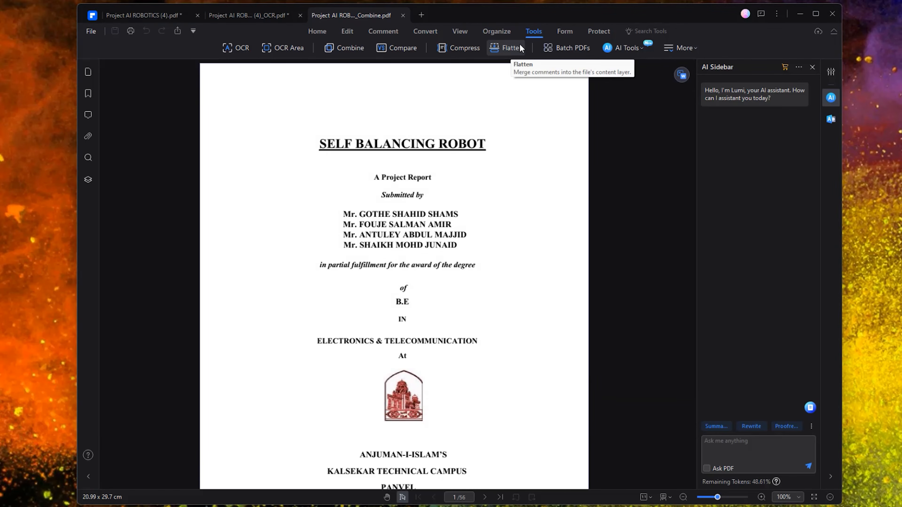
left_click(564, 31)
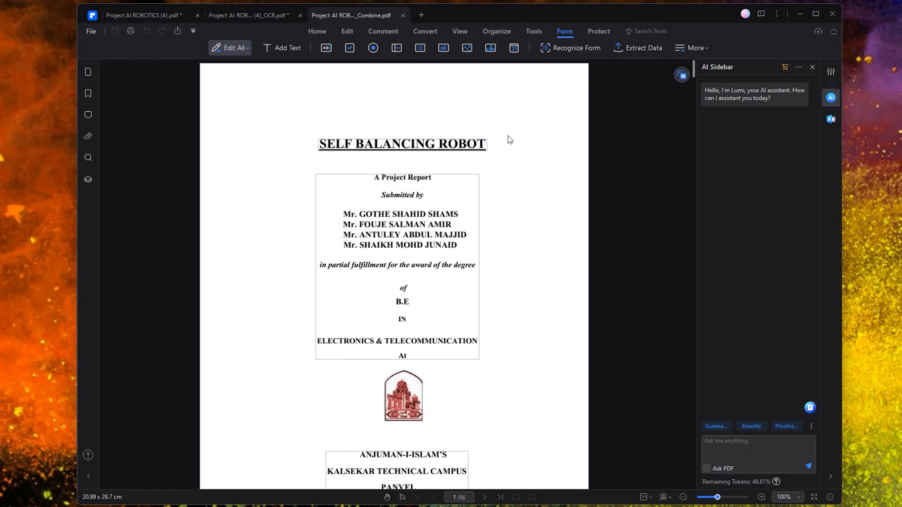
scroll(510, 140, "down", 10)
scroll(387, 195, "up", 10)
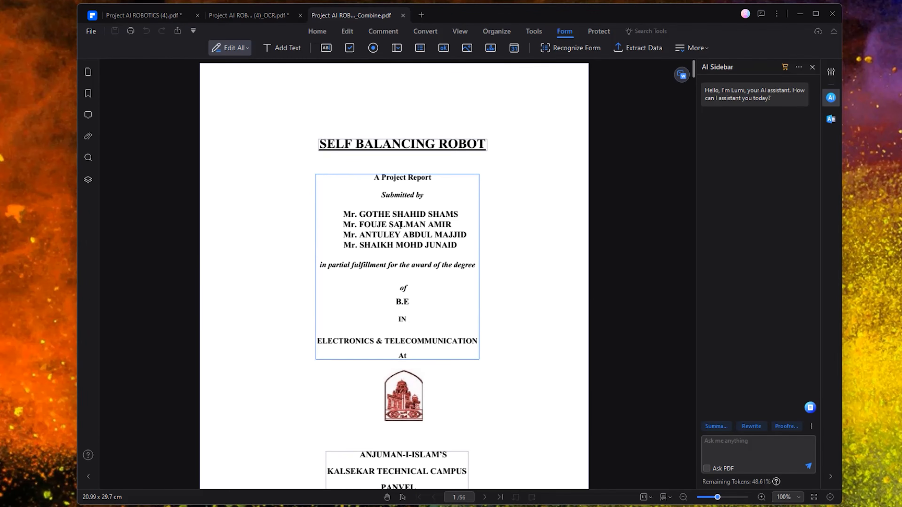
scroll(458, 270, "down", 20)
scroll(457, 266, "down", 16)
- Change the title page heading from CERTIFICATE to CERTIFIcate
scroll(428, 278, "up", 20)
scroll(425, 288, "up", 3)
scroll(428, 342, "up", 3)
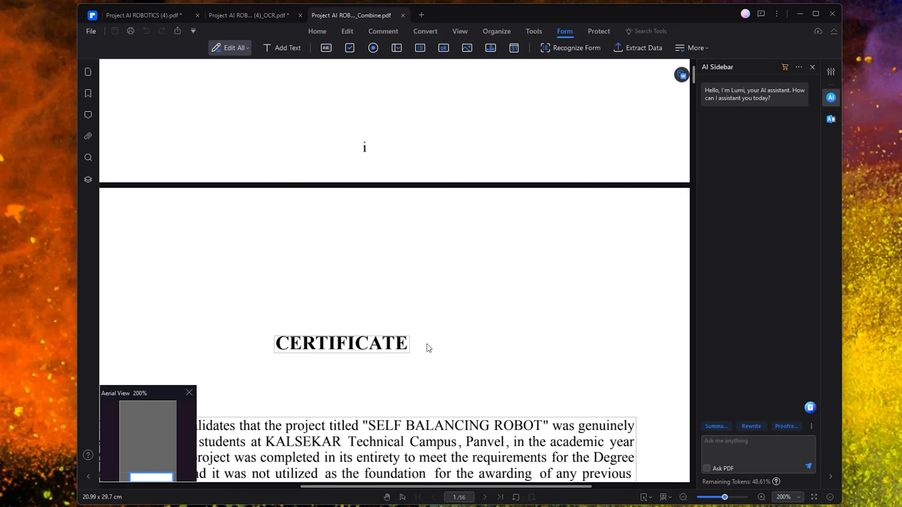
left_click(392, 343)
left_click_drag(402, 343, 369, 342)
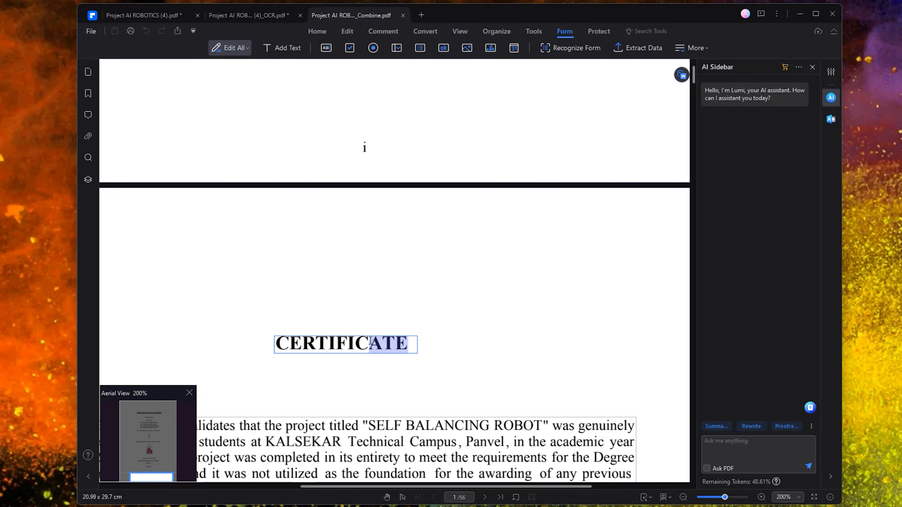
key("Delete")
type("cate")
left_click(474, 347)
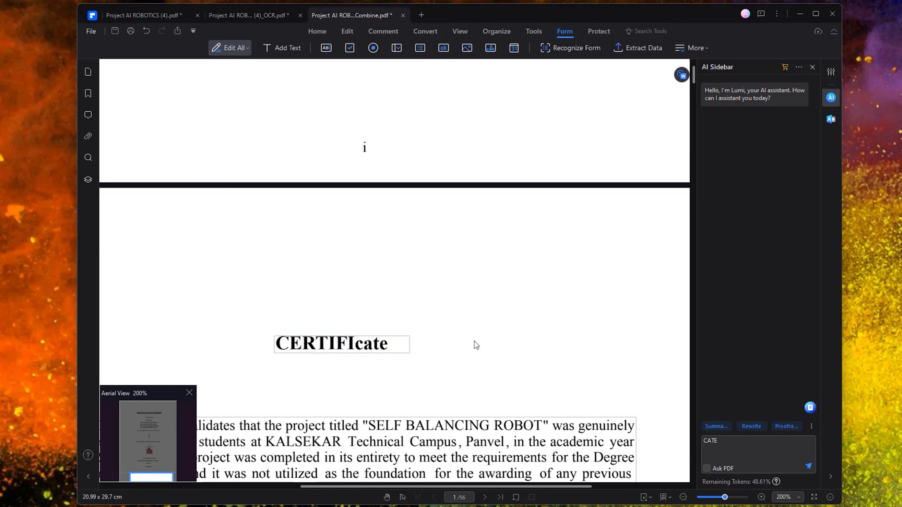
scroll(479, 339, "down", 5)
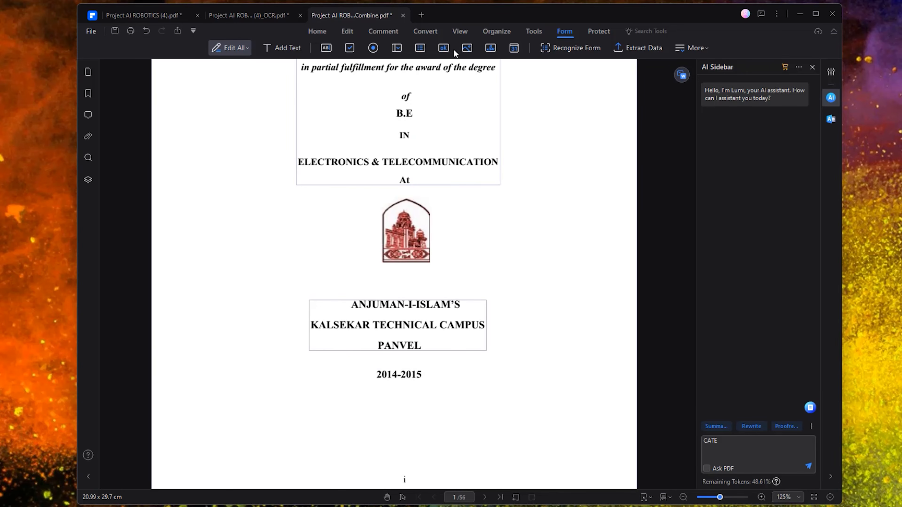
- Add an image field right of the logo, one button left of it, and a signature field above
left_click(467, 48)
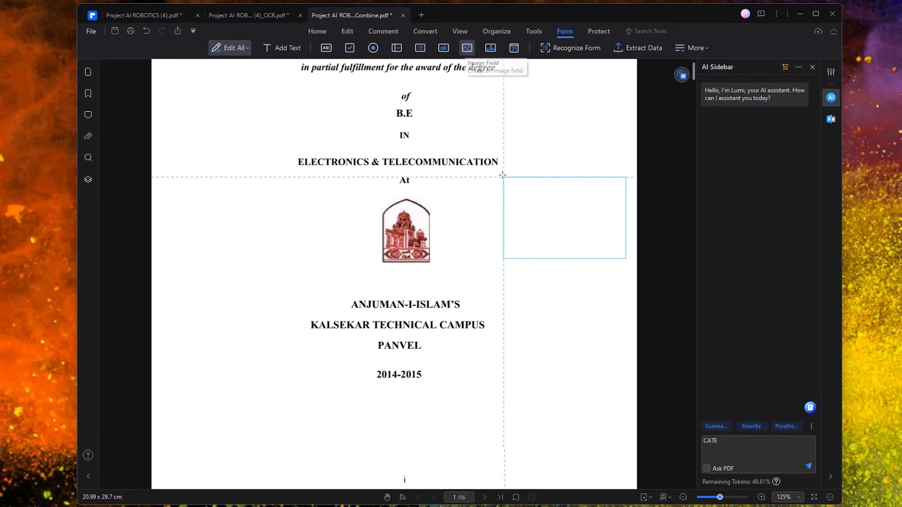
left_click(481, 199)
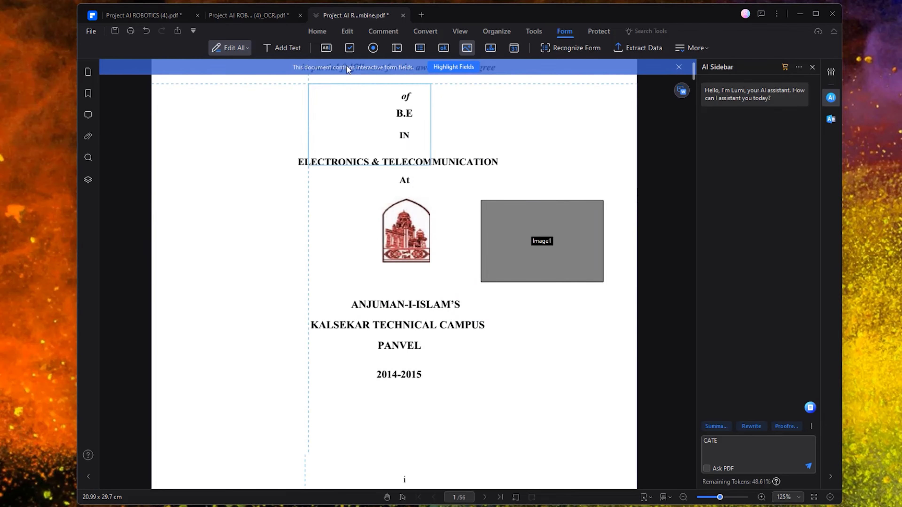
left_click(205, 228)
left_click(264, 182)
key("ctrl+z")
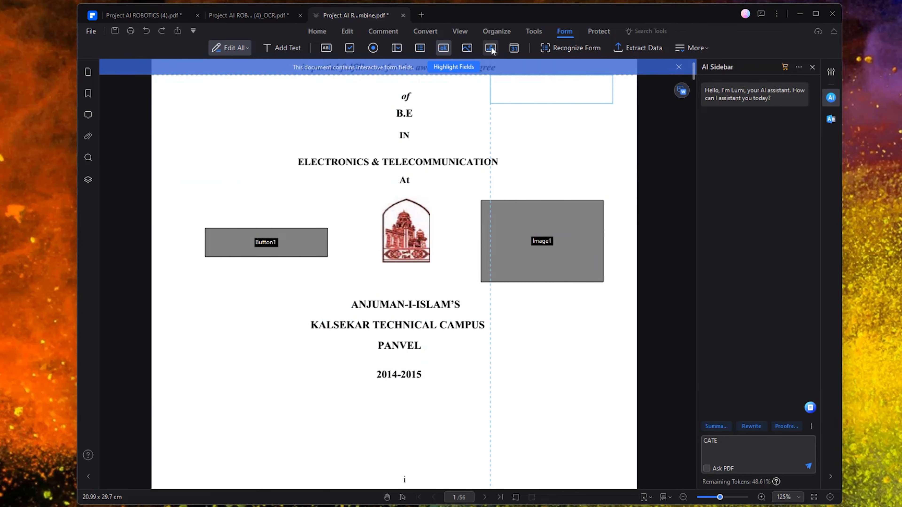
left_click(491, 47)
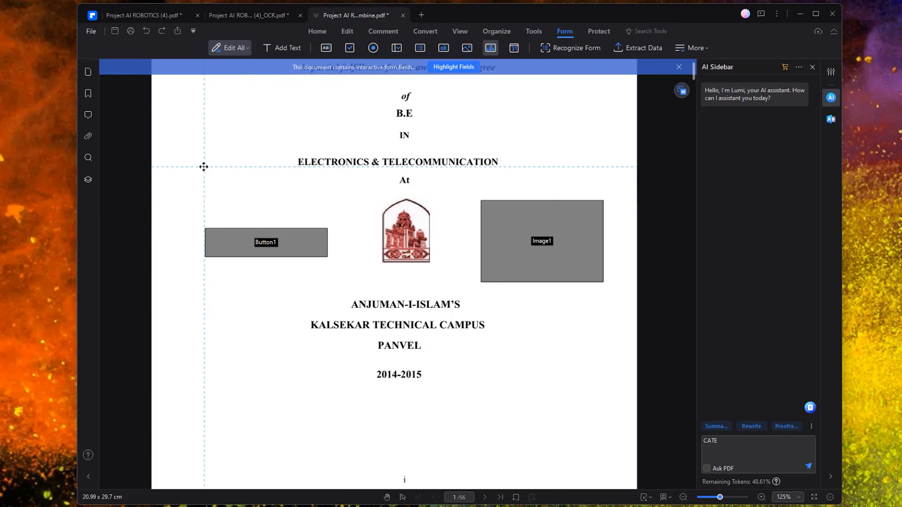
left_click(204, 167)
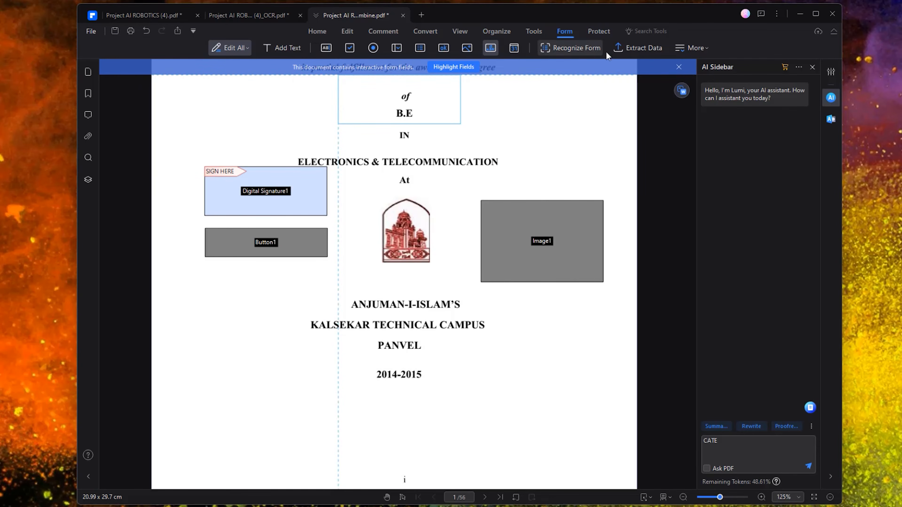
left_click(598, 33)
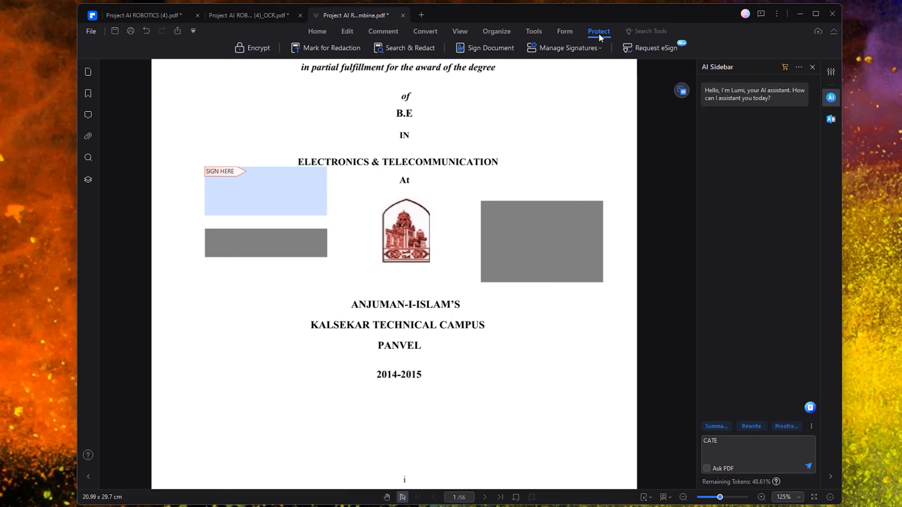
- Open Sales Talk NEXG N8.pdf from Downloads in a new PDFelement tab
scroll(334, 134, "up", 5)
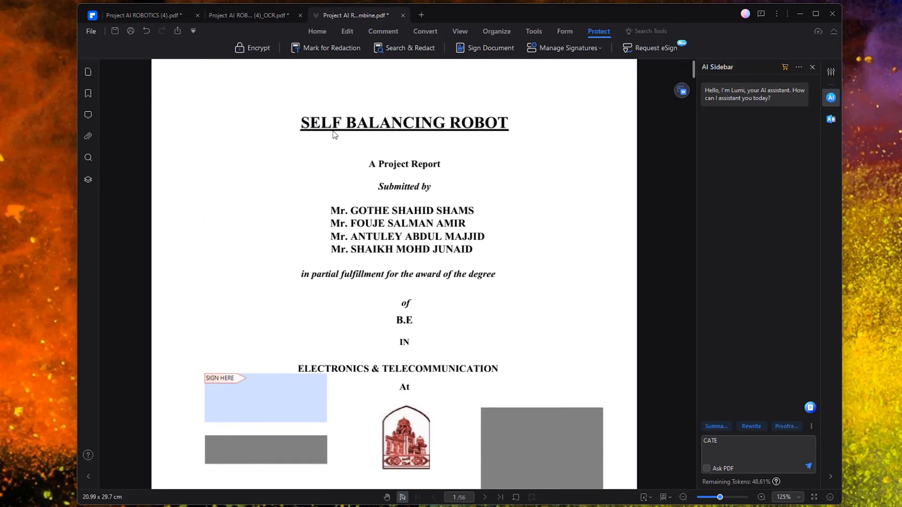
scroll(334, 135, "up", 1)
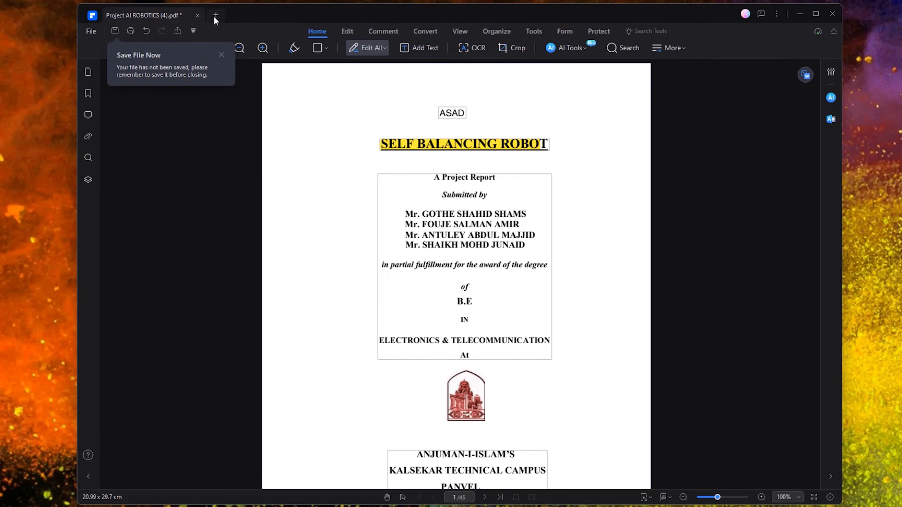
left_click(216, 16)
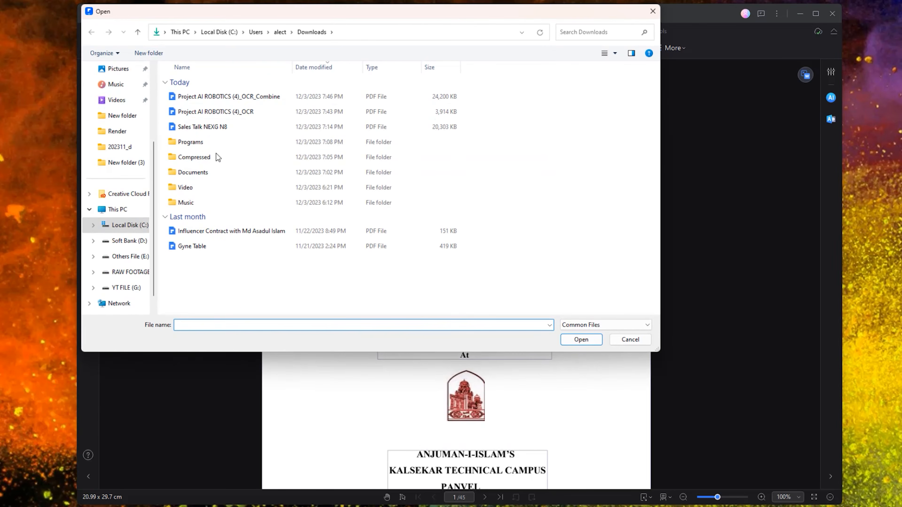
scroll(115, 103, "up", 3)
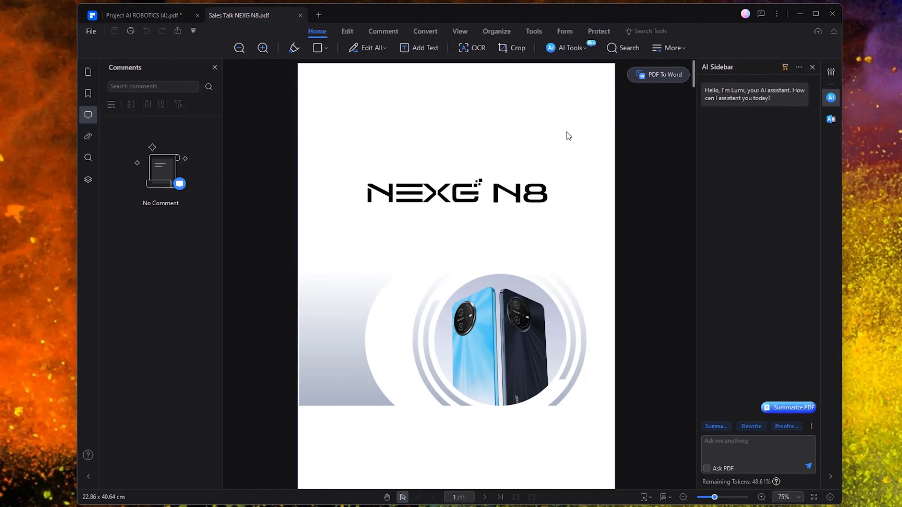
- Encrypt Sales Talk NEXG N8.pdf with an open password only, using 128-bit AES
left_click(599, 33)
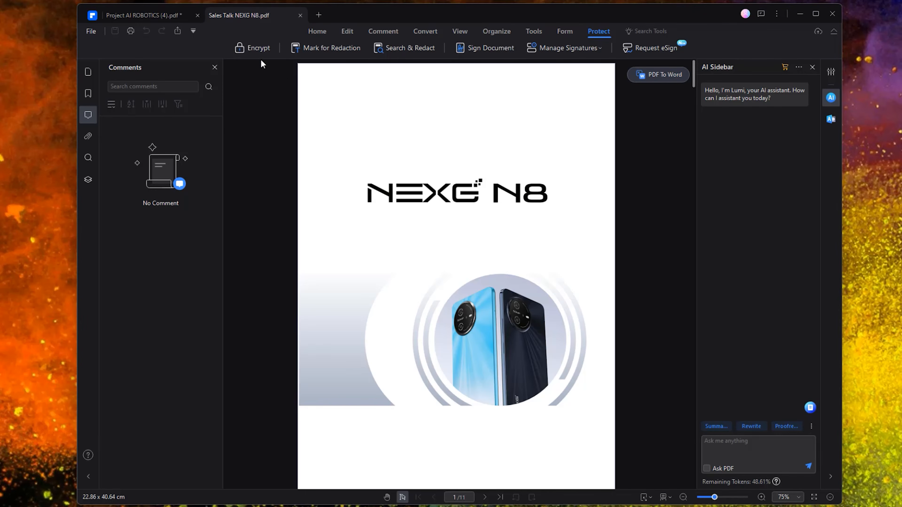
left_click(246, 51)
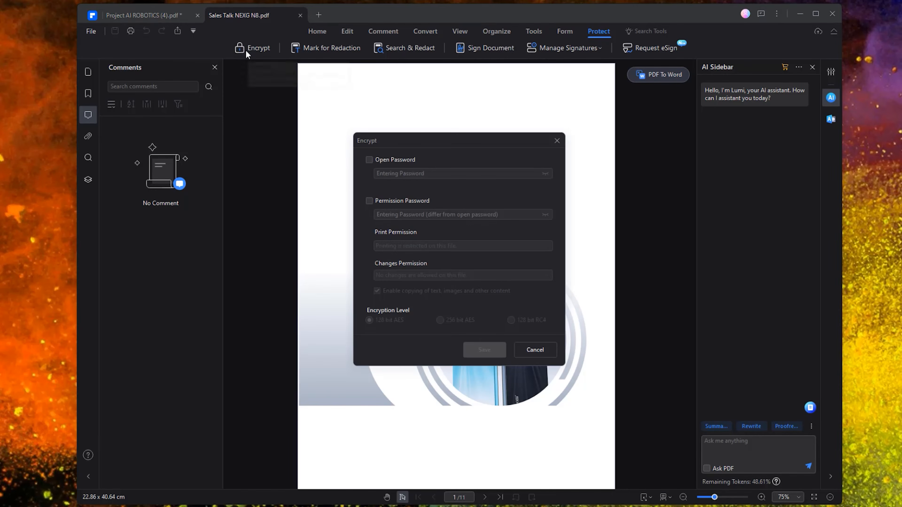
left_click(370, 159)
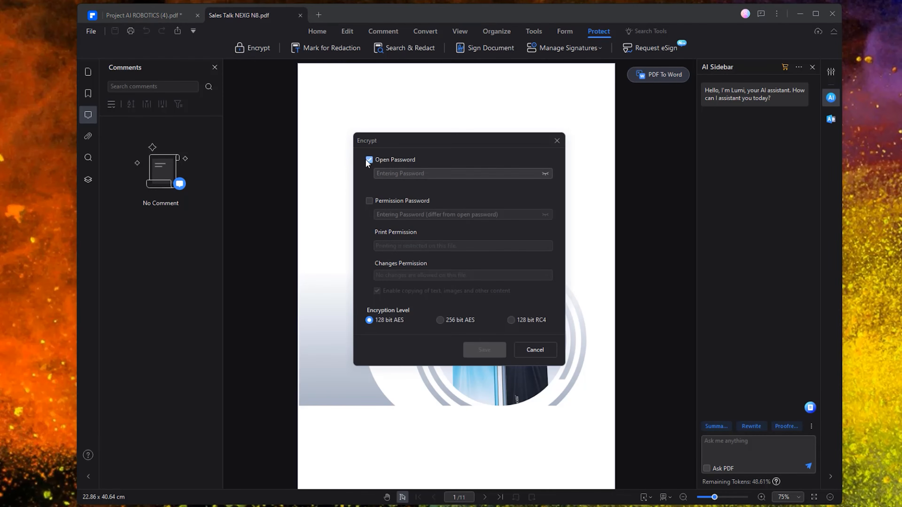
left_click(368, 201)
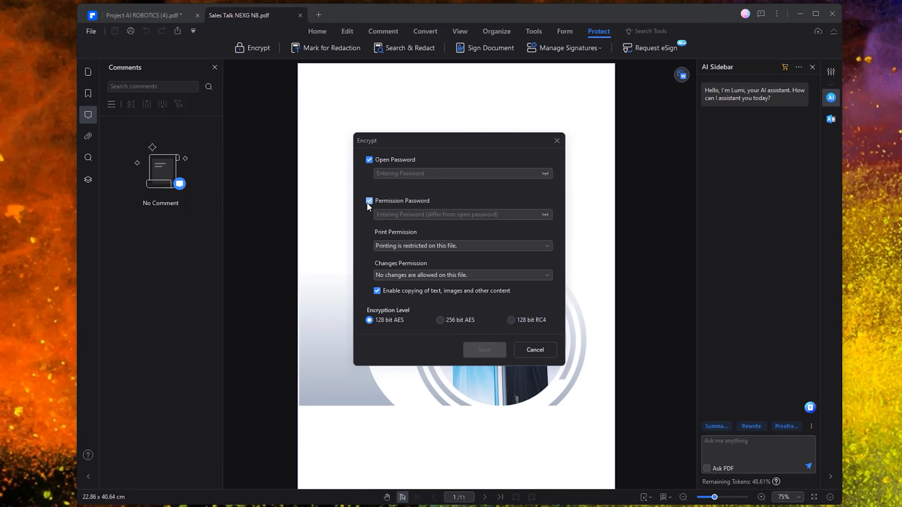
left_click(366, 205)
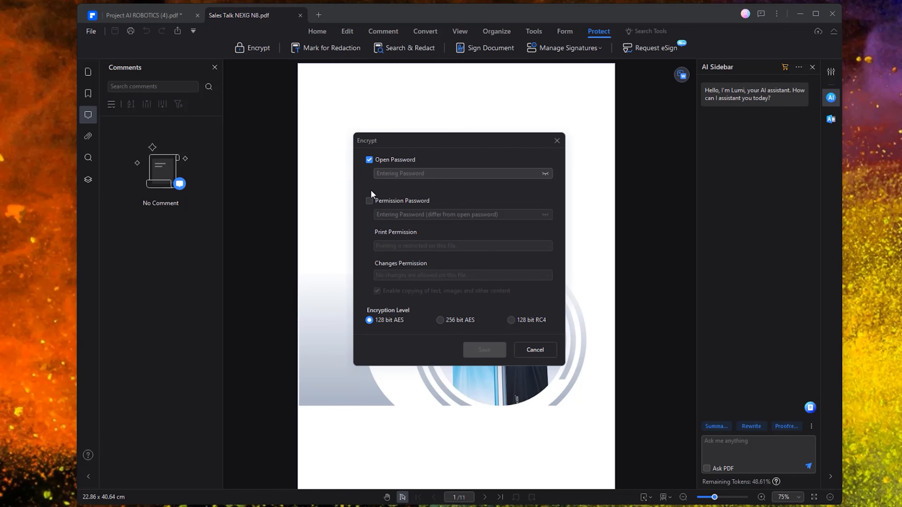
left_click(403, 177)
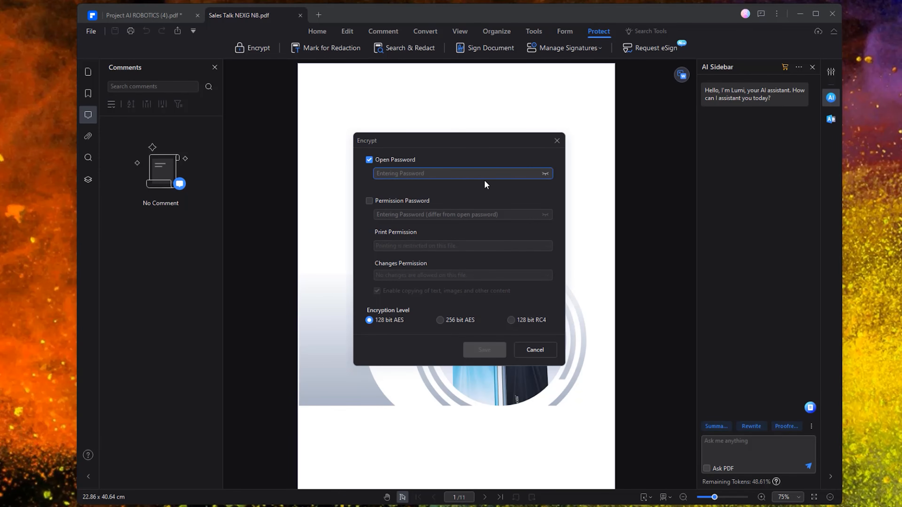
type("1234")
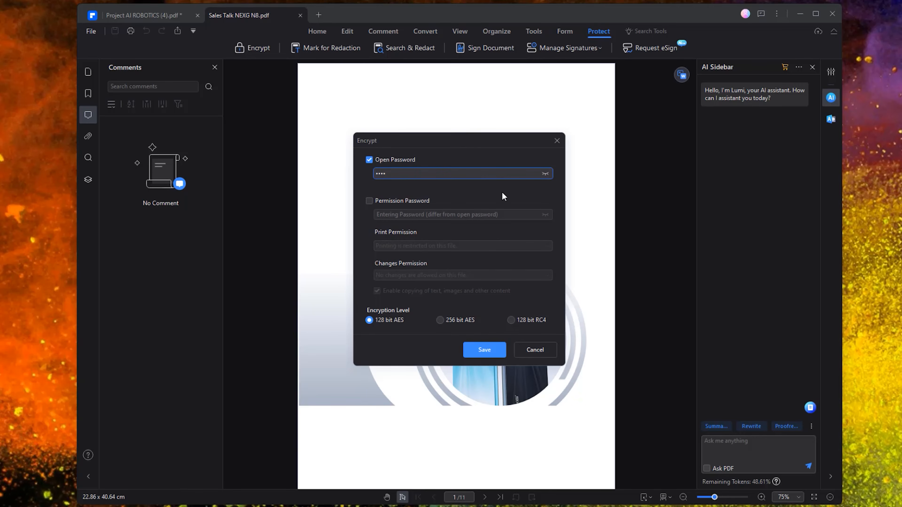
left_click(484, 350)
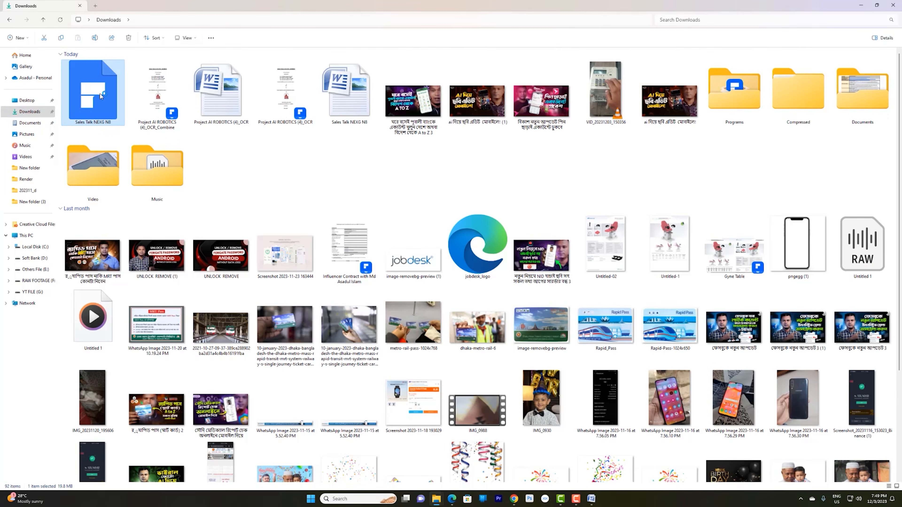
- Cancel PDFelement's password prompt and open Sales Talk NEXG N8.pdf in Google Chrome instead
double_click(101, 96)
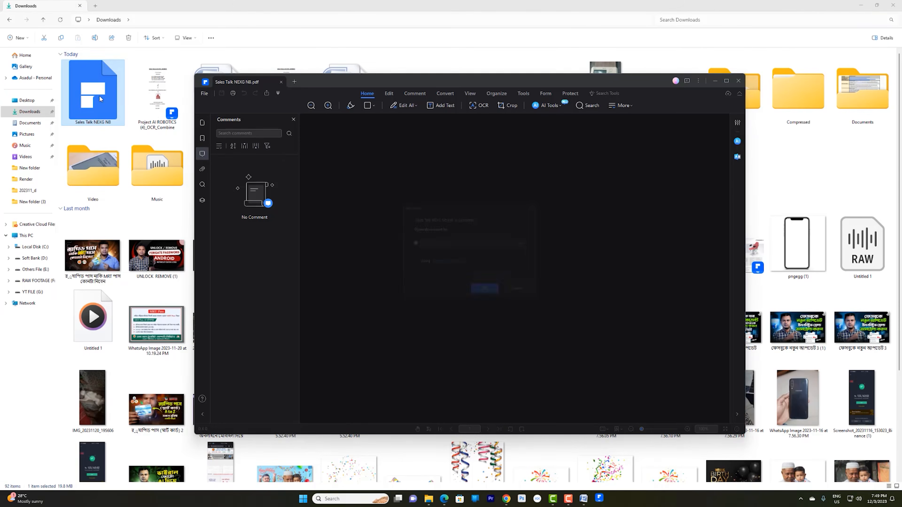
left_click(517, 294)
right_click(88, 90)
mouse_move(118, 125)
left_click(241, 151)
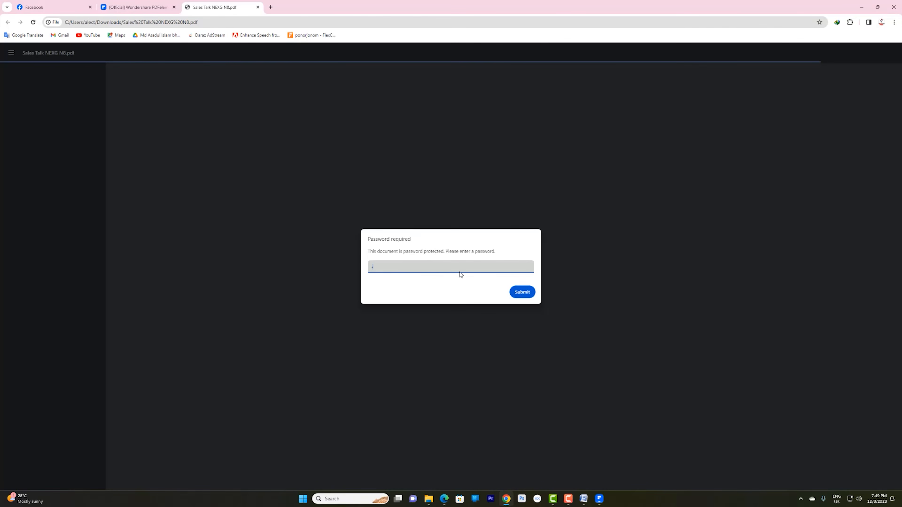
- Submit the open password in Chrome to unlock the 11-page Sales Talk PDF
key("Return")
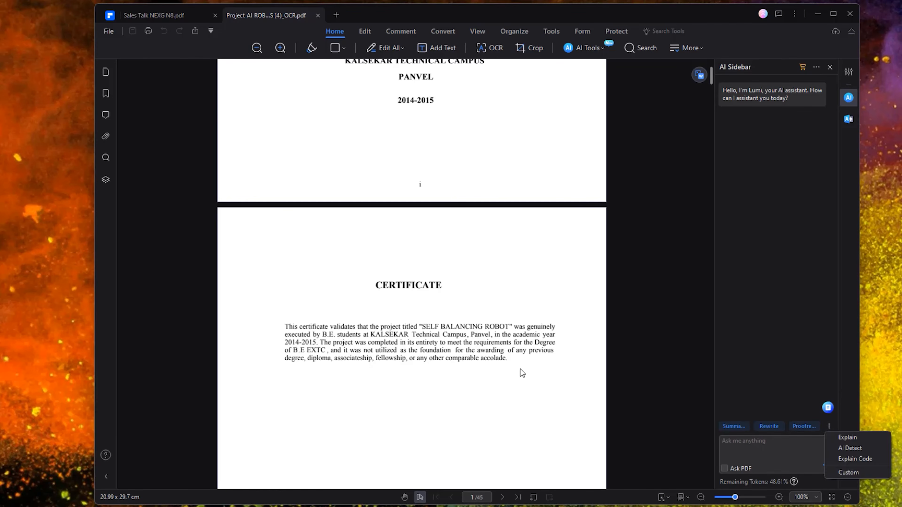
- Select the page 2 certificate paragraph and send it to the AI sidebar as a #Summarize request
left_click_drag(507, 359, 277, 317)
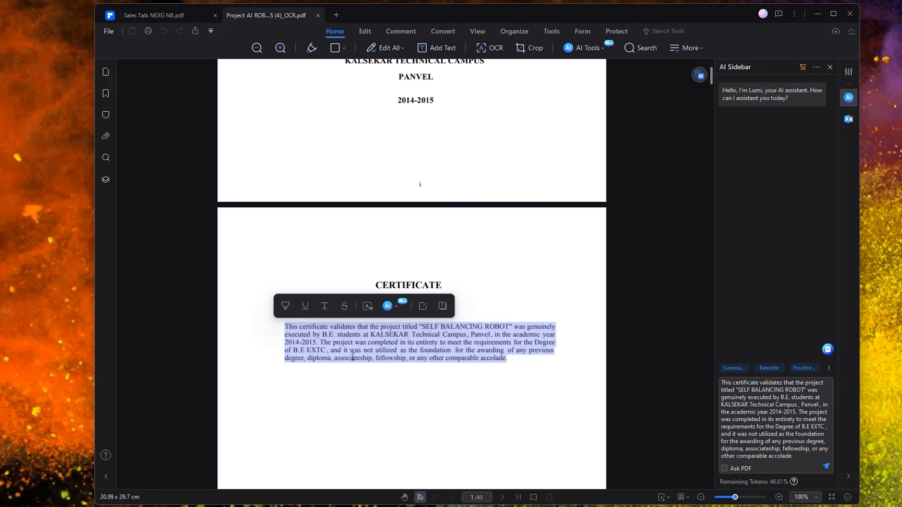
left_click(738, 370)
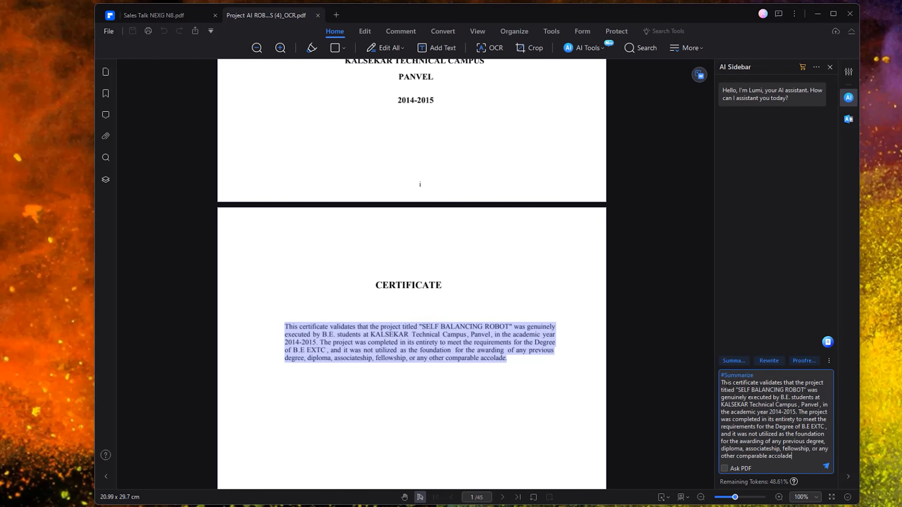
left_click(826, 467)
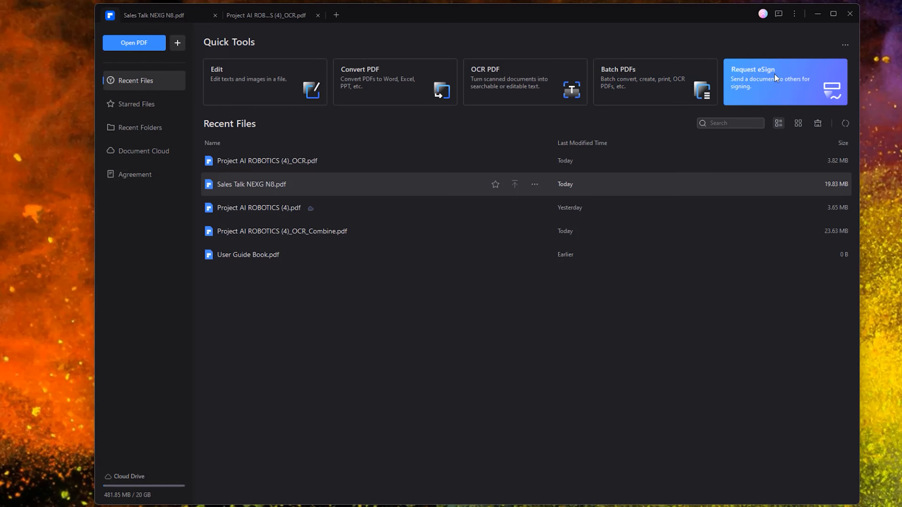
- Load Project AI ROBOTICS (4)_OCR.pdf into a Request eSign and proceed to recipients
left_click(757, 88)
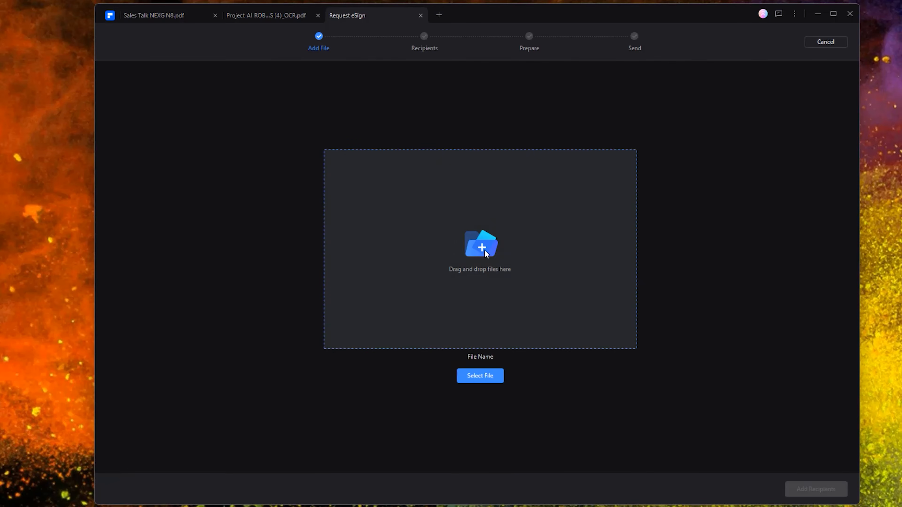
left_click(484, 250)
double_click(209, 94)
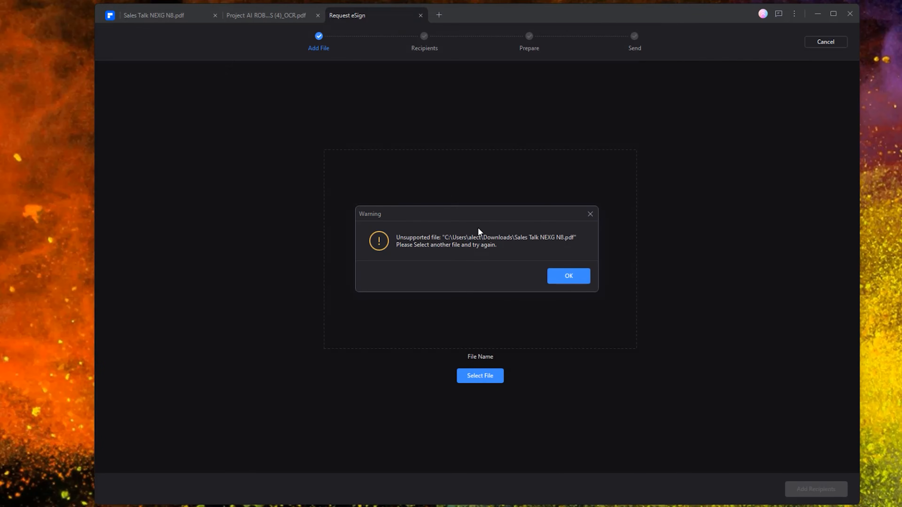
left_click(568, 276)
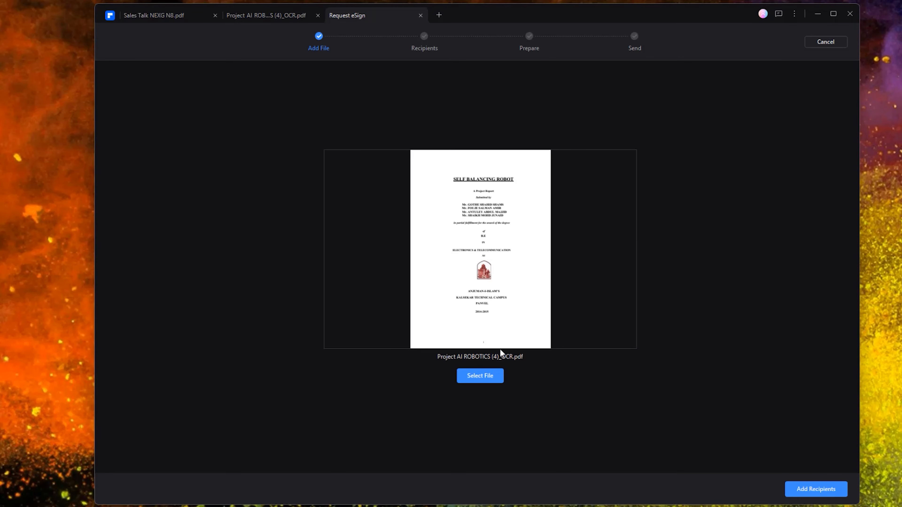
left_click(828, 487)
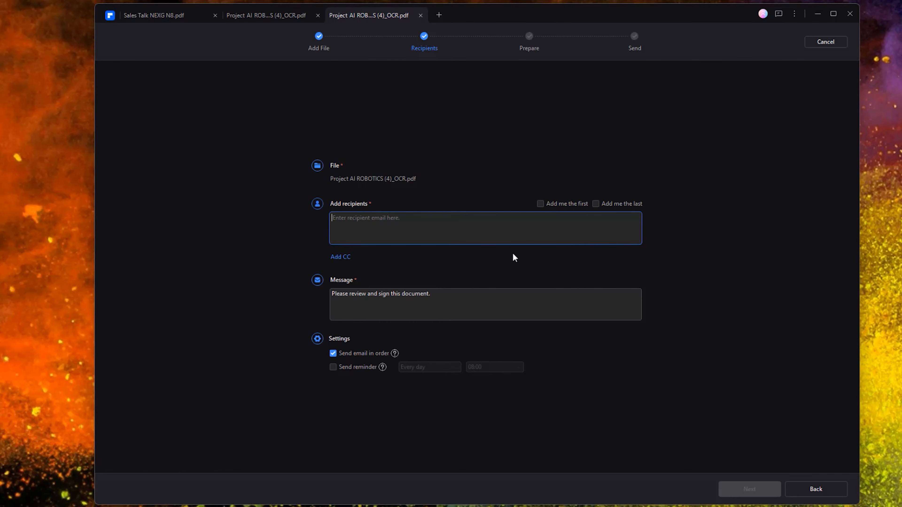
- Paste the recipient's e-mail, keep the default message, and send the report for signing
key("ctrl+v")
left_click(423, 301)
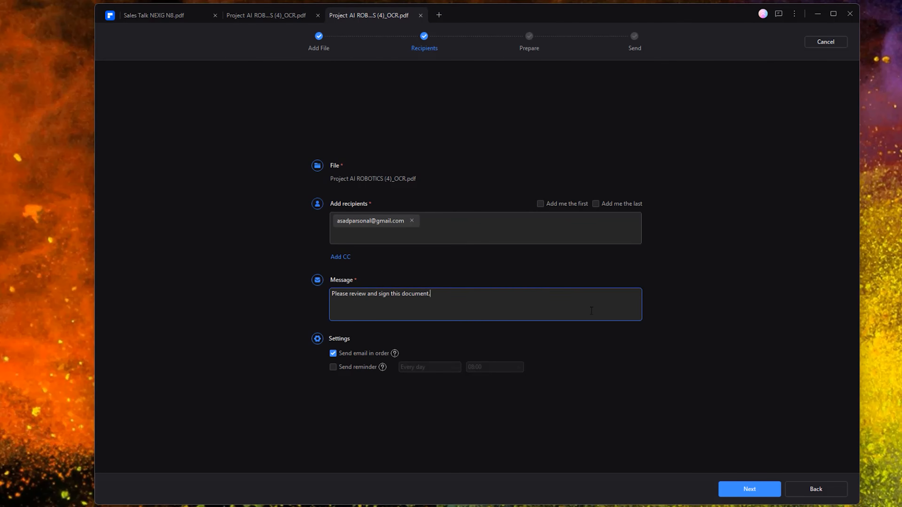
left_click(749, 489)
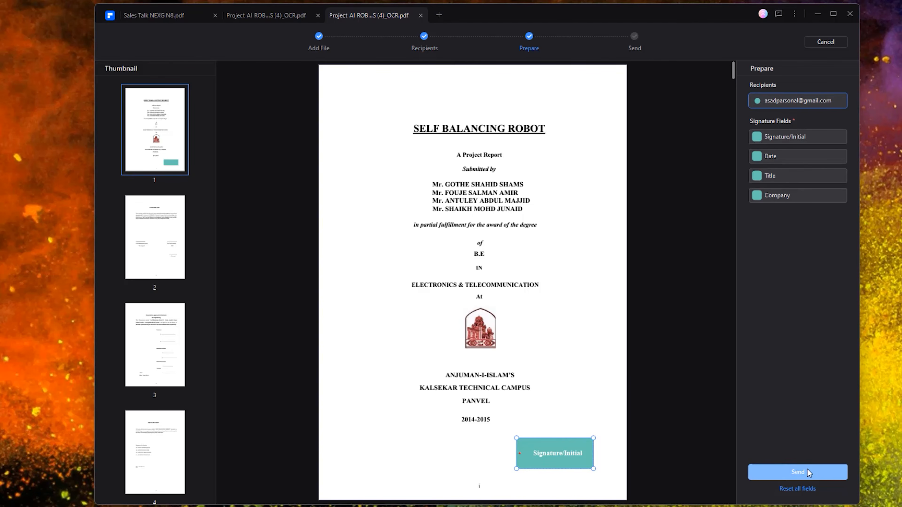
left_click(801, 474)
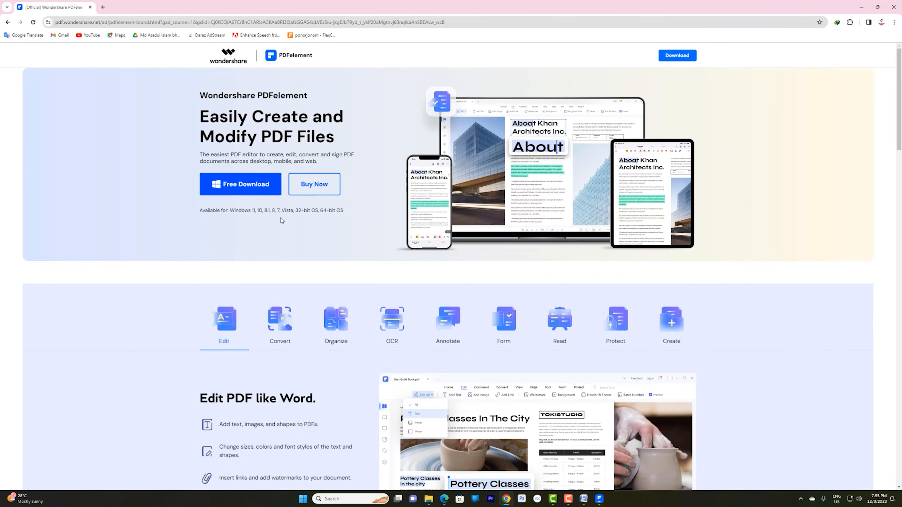
- Compare PDFelement's Individuals, Team & Business, and Bundles purchase plans in Chrome
left_click(319, 190)
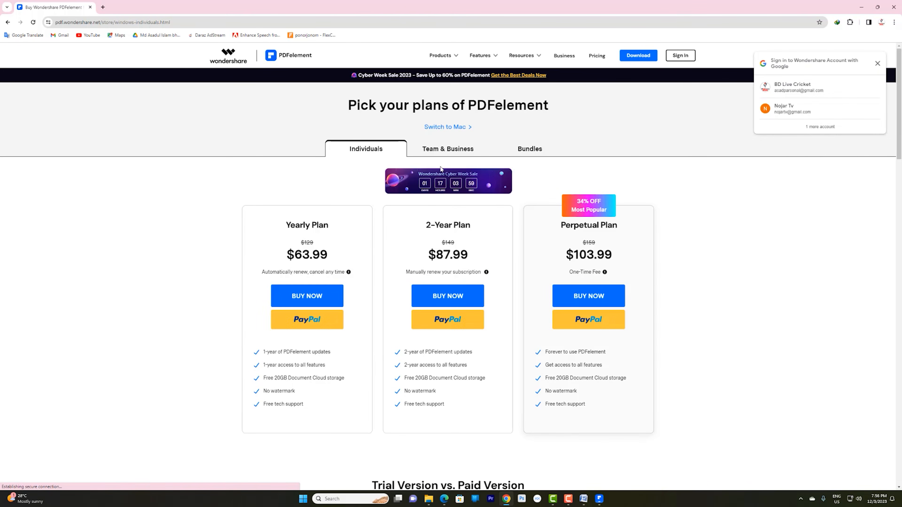
left_click(423, 149)
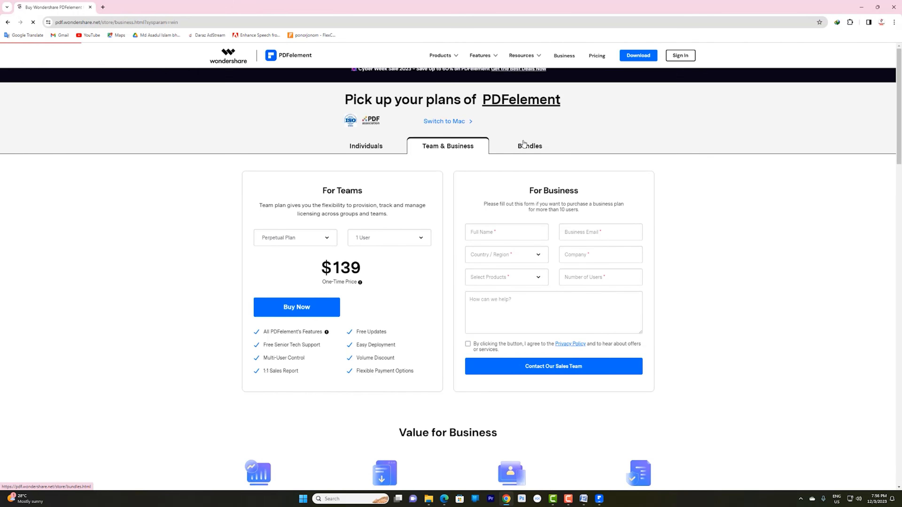
left_click(515, 147)
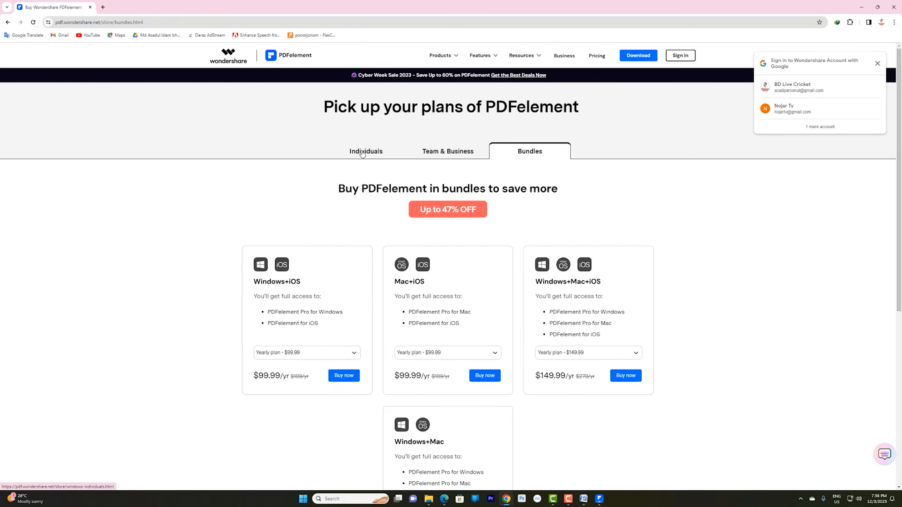
left_click(362, 146)
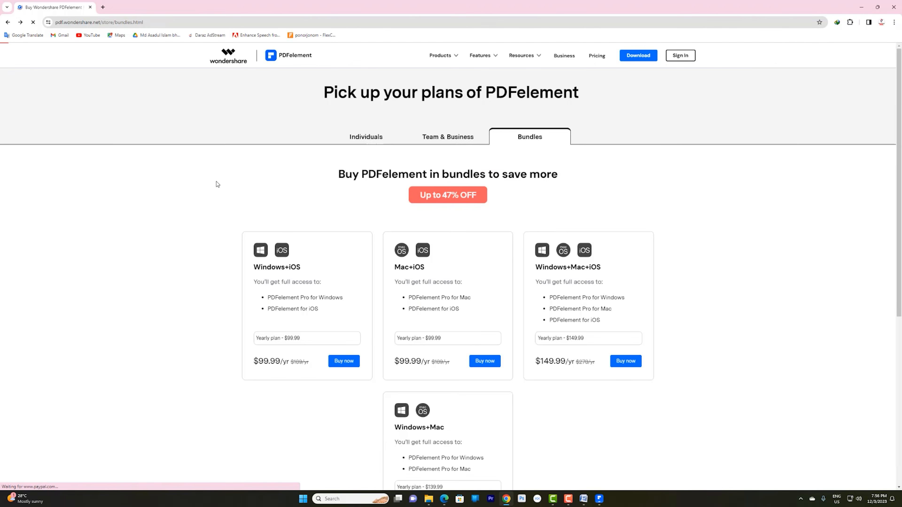
- Open the PDFelement home page at pdf.wondershare.net in a new tab and browse it
left_click(286, 61)
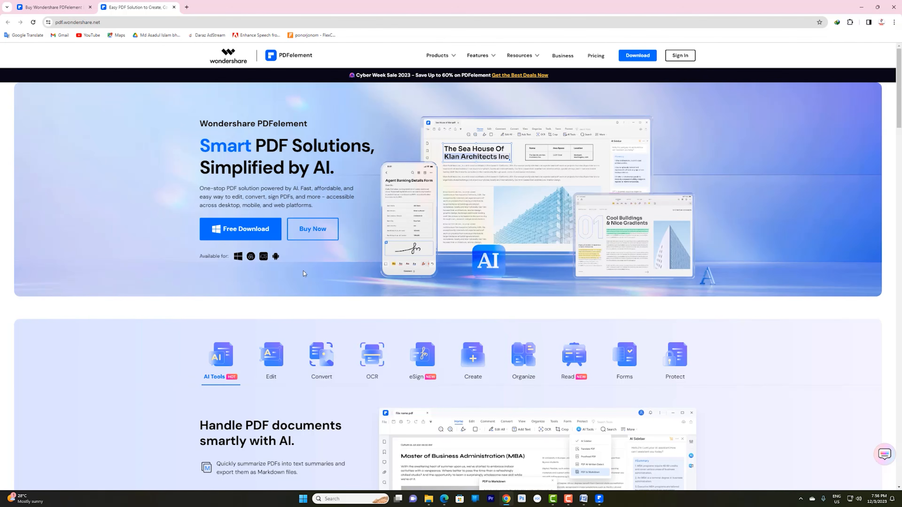
scroll(295, 273, "down", 10)
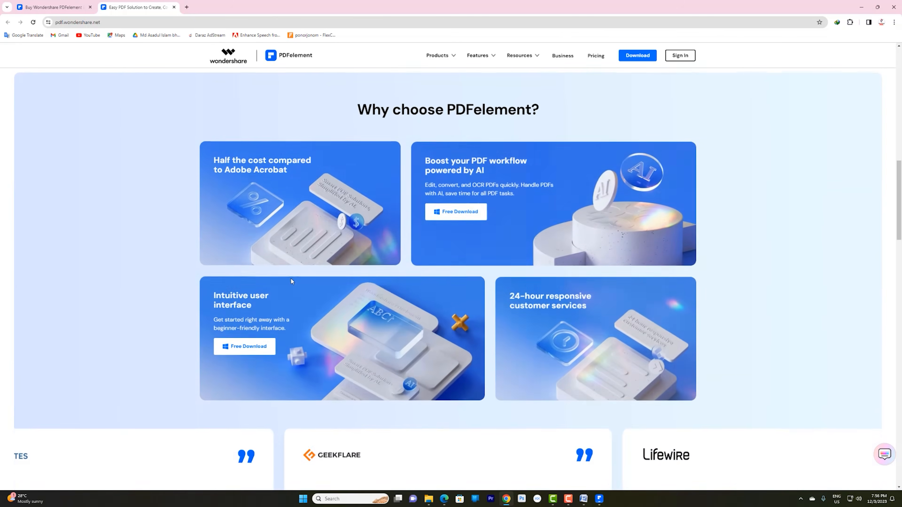
scroll(290, 278, "down", 6)
scroll(287, 279, "up", 17)
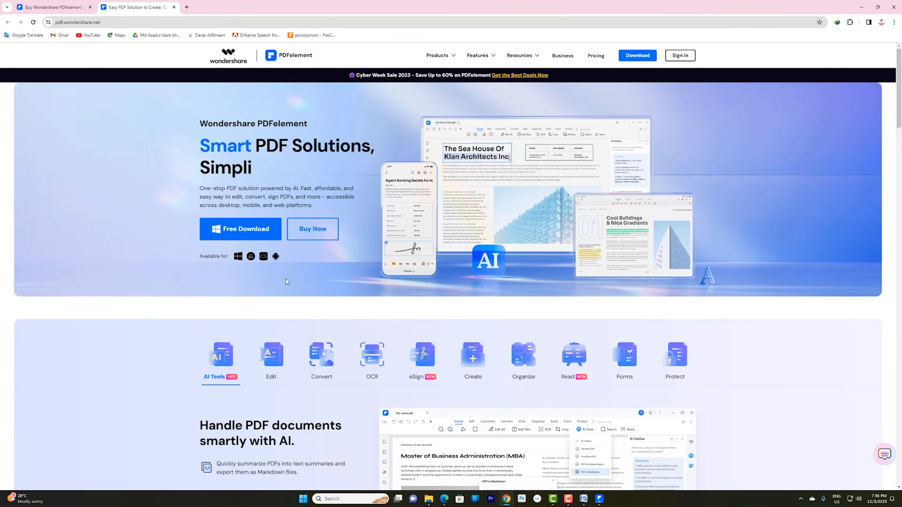